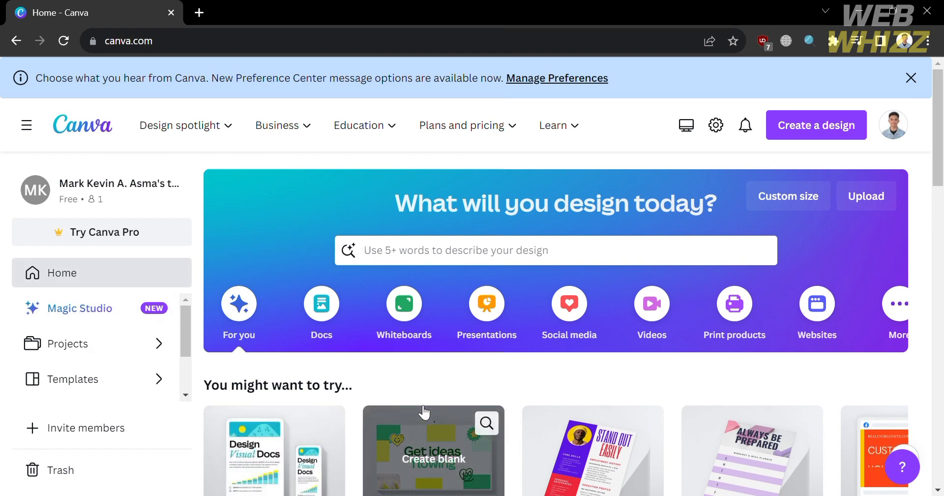
# Step: Create a blank Presentation (16:9) design from the Presentations category
pyautogui.scroll(-1, 421, 410)
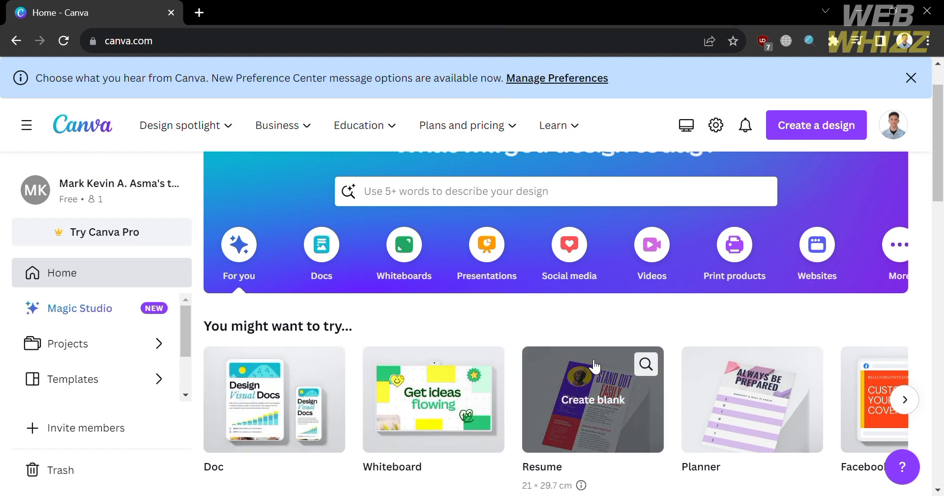
pyautogui.scroll(-1, 620, 364)
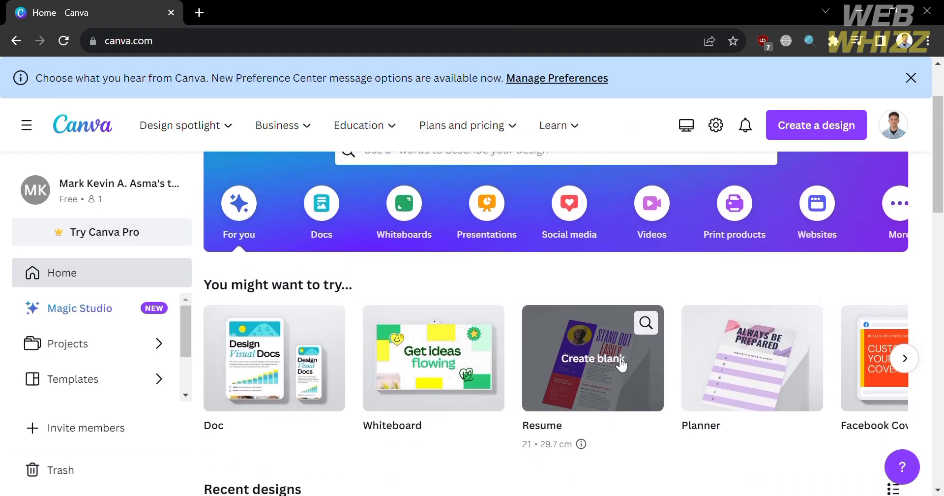
pyautogui.scroll(-3, 571, 353)
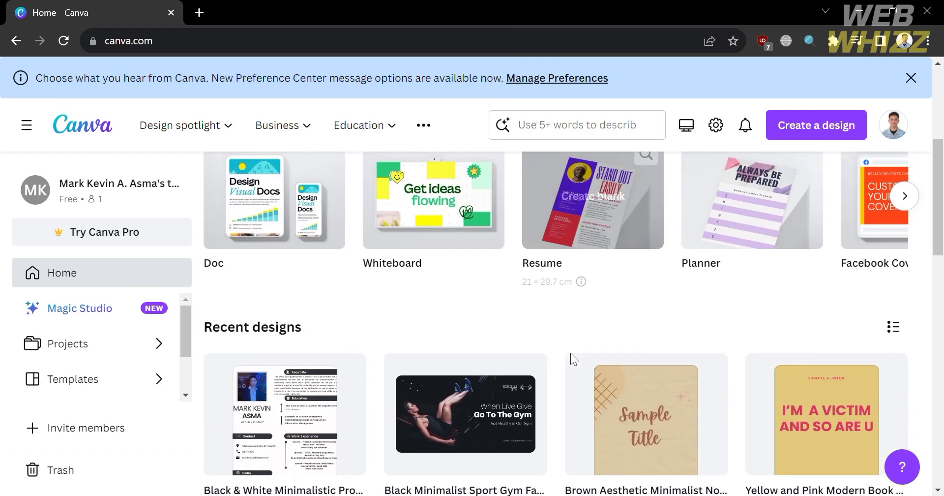
pyautogui.scroll(-7, 571, 353)
pyautogui.scroll(12, 570, 353)
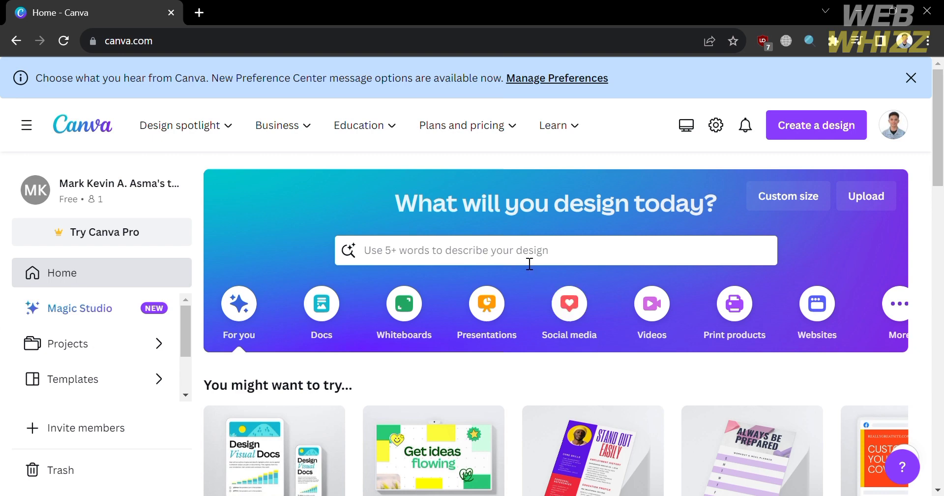
pyautogui.click(496, 315)
pyautogui.scroll(-4, 496, 315)
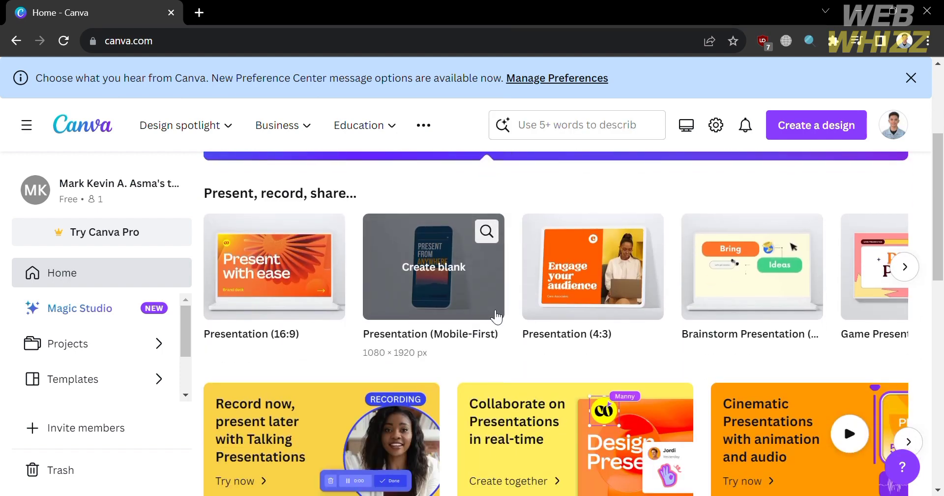
pyautogui.scroll(1, 496, 316)
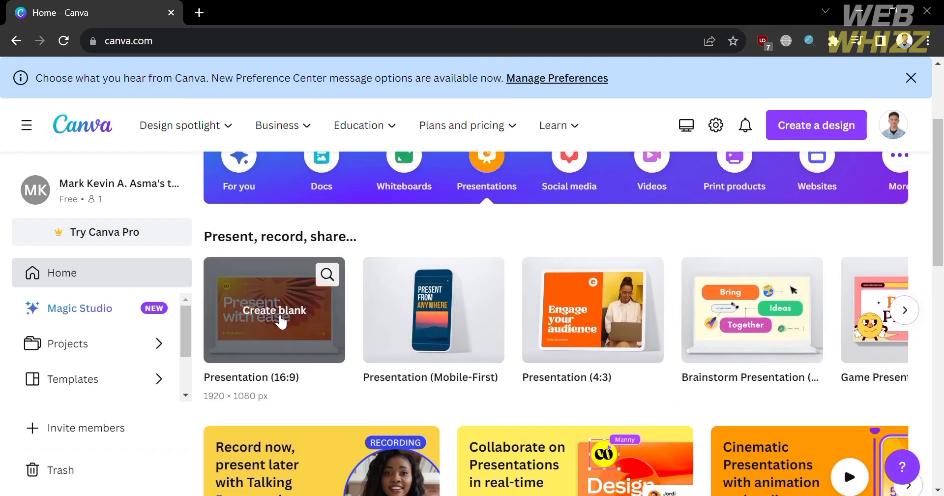
pyautogui.click(274, 312)
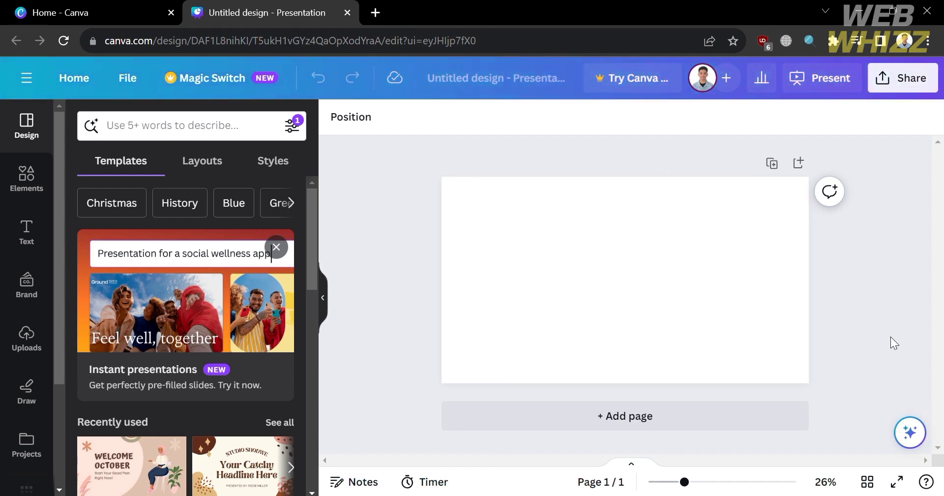
# Step: Search the quick actions for "Chart" and add a bar chart to the blank page
pyautogui.click(910, 433)
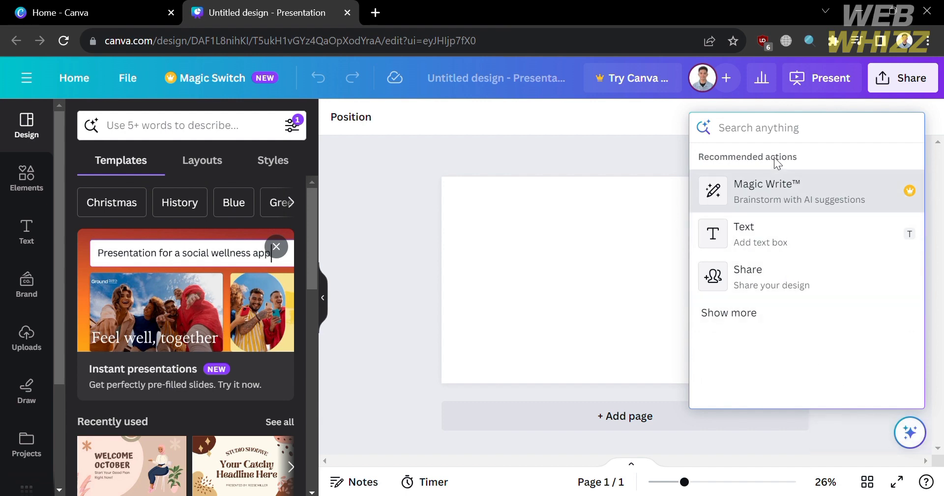
pyautogui.write('Chart')
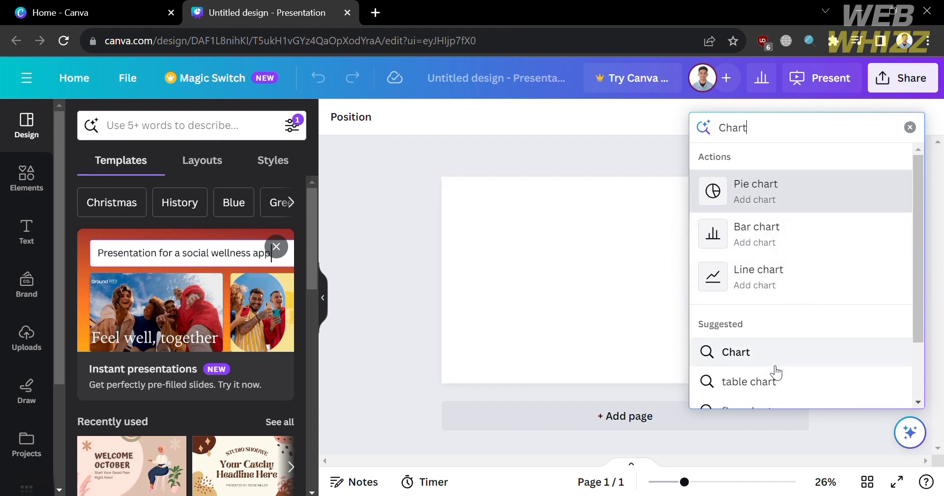
pyautogui.scroll(-2, 773, 371)
pyautogui.scroll(2, 775, 372)
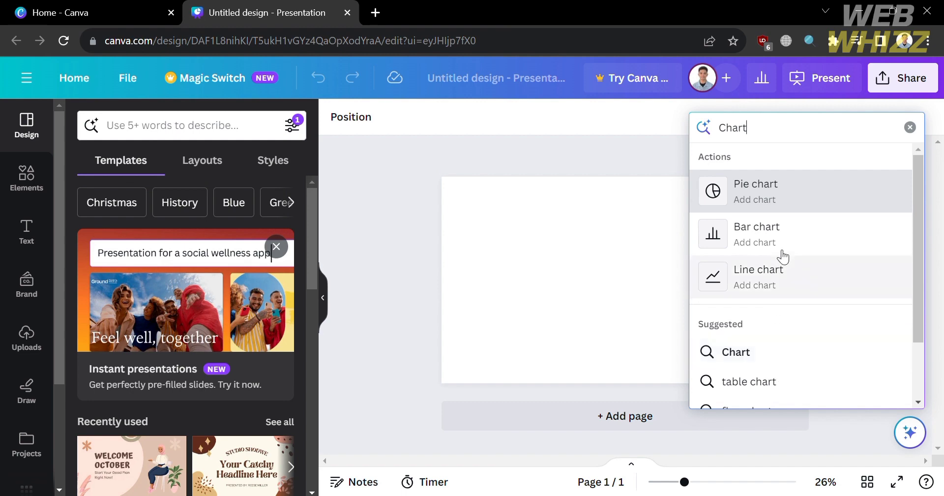
pyautogui.click(778, 230)
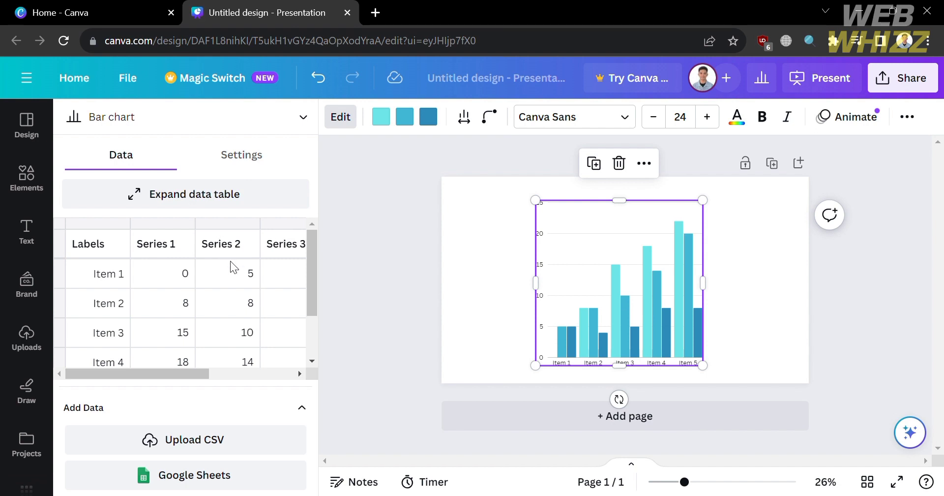
# Step: Clear the Series 2 header and all its values for Item 1 through Item 5 in the chart's data table
pyautogui.click(230, 245)
pyautogui.press('BackSpace')
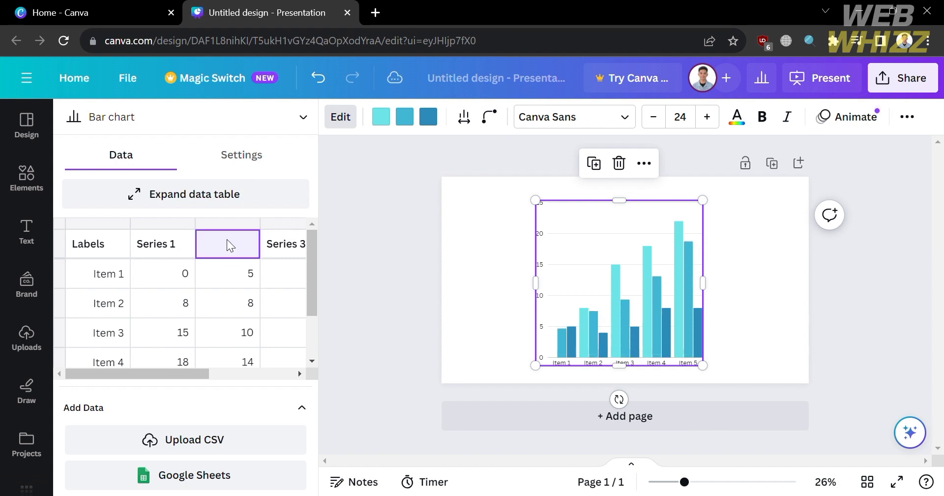
pyautogui.click(237, 284)
pyautogui.press('BackSpace')
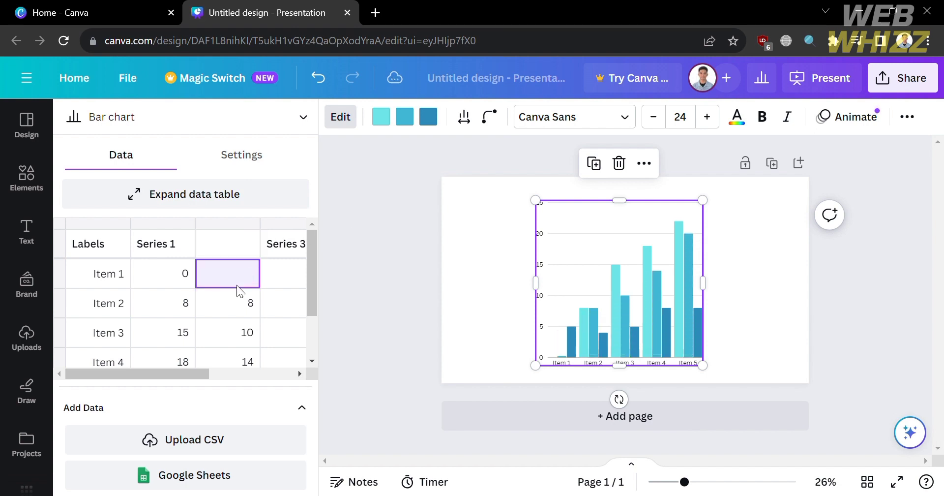
pyautogui.scroll(-1, 250, 338)
pyautogui.scroll(-1, 250, 338)
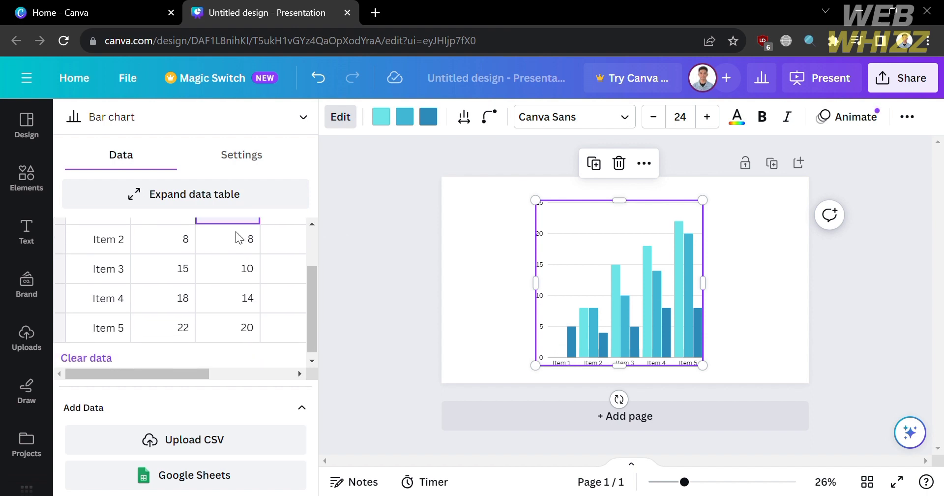
pyautogui.moveTo(235, 232); pyautogui.dragTo(232, 320)
pyautogui.press('BackSpace')
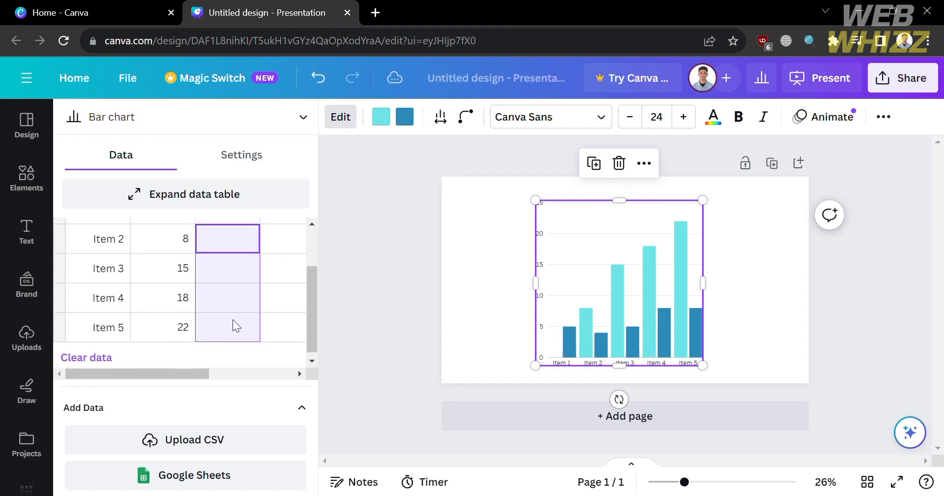
# Step: Clear the entire Series 3 column, including its header, from the chart's data table
pyautogui.click(293, 339)
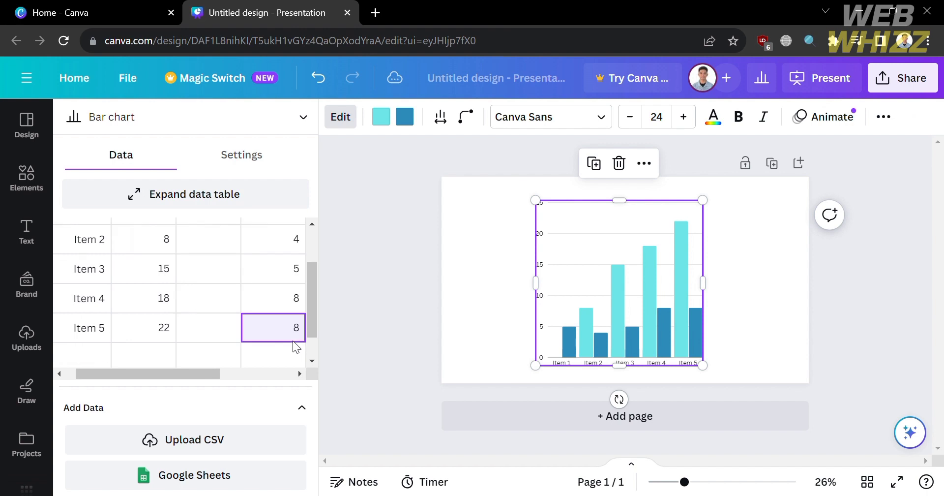
pyautogui.moveTo(279, 325); pyautogui.dragTo(260, 213)
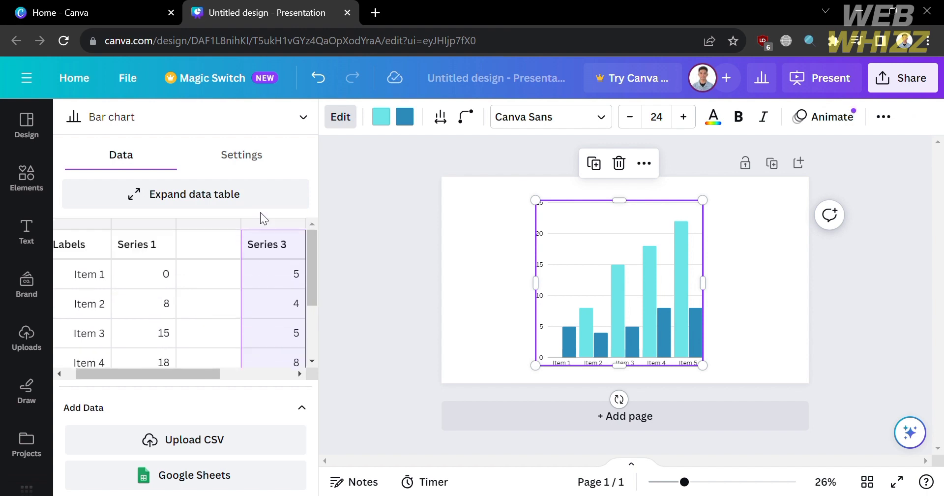
pyautogui.press('BackSpace')
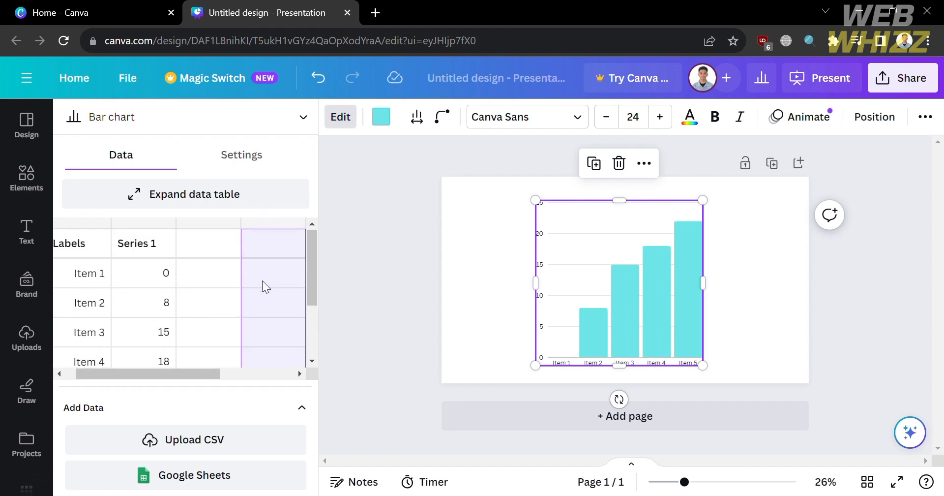
pyautogui.click(211, 326)
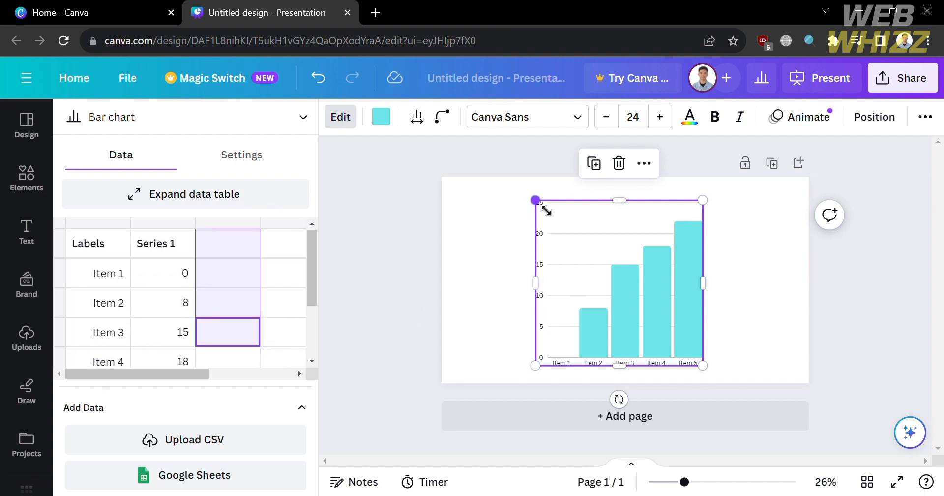
# Step: Enlarge the bar chart slightly, center it on the page, and deselect it
pyautogui.moveTo(535, 200); pyautogui.dragTo(511, 192)
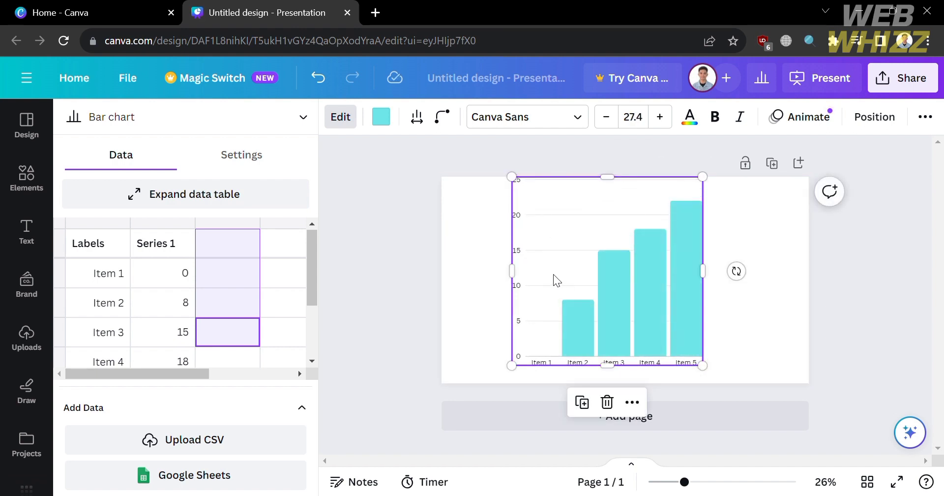
pyautogui.moveTo(552, 276); pyautogui.dragTo(572, 285)
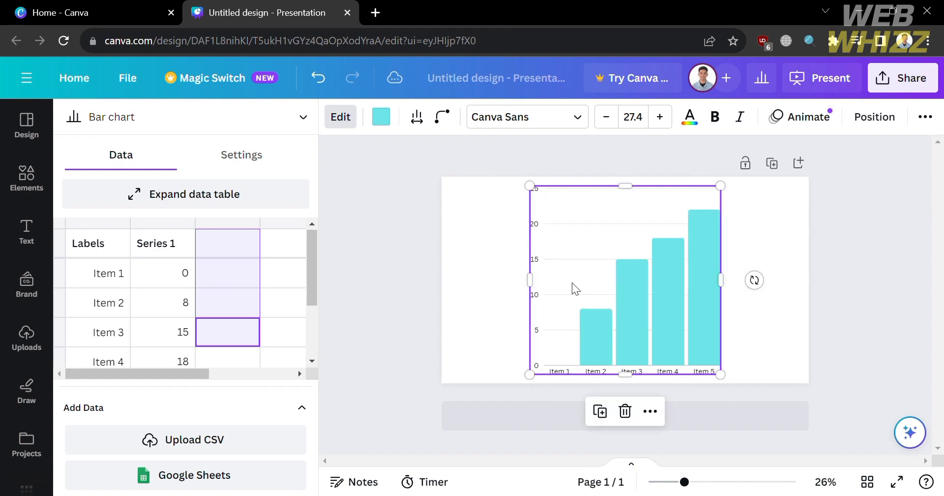
pyautogui.click(488, 334)
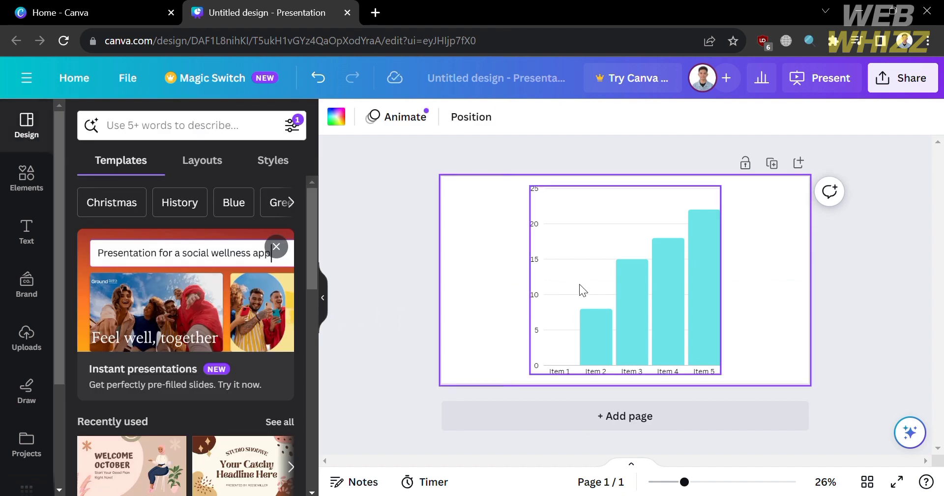
# Step: Try the chart as a stacked bar chart and as a row chart
pyautogui.click(579, 284)
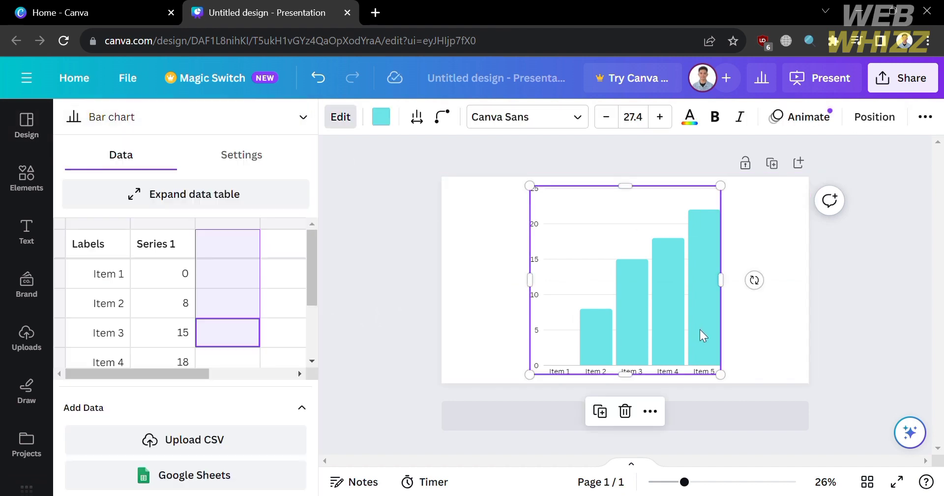
pyautogui.click(302, 117)
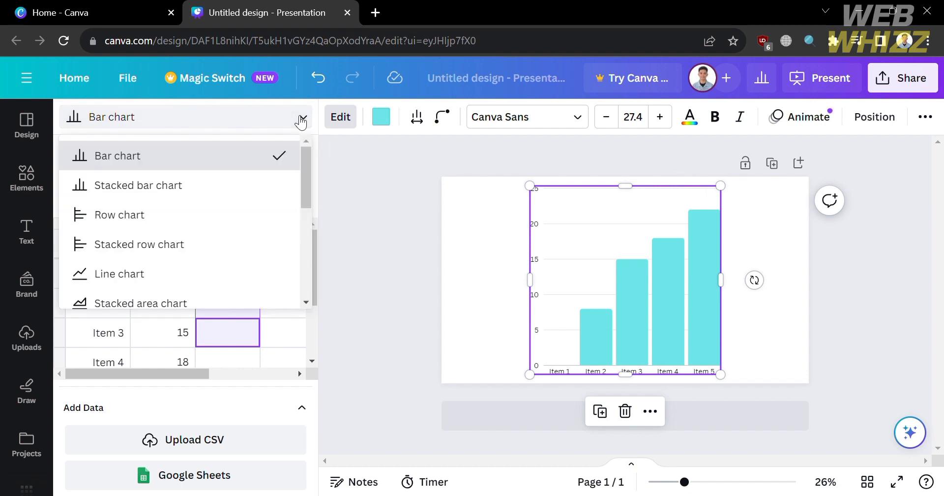
pyautogui.click(244, 189)
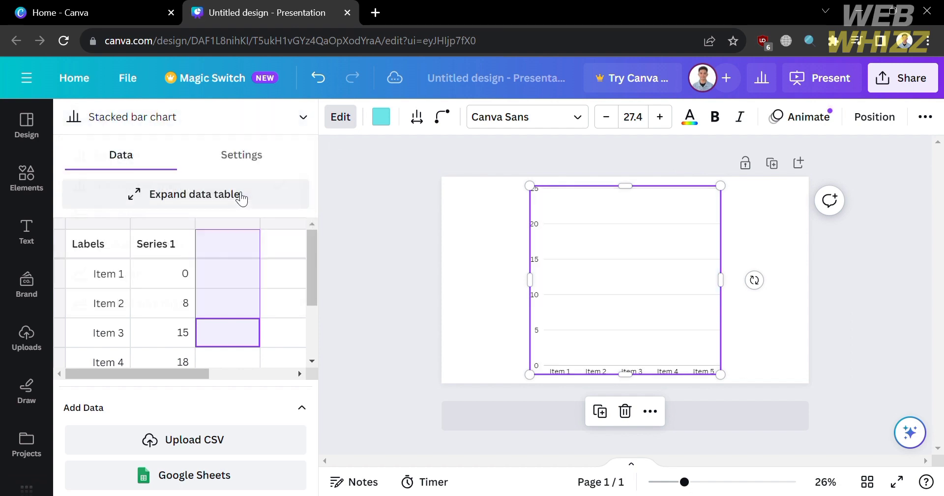
pyautogui.click(281, 126)
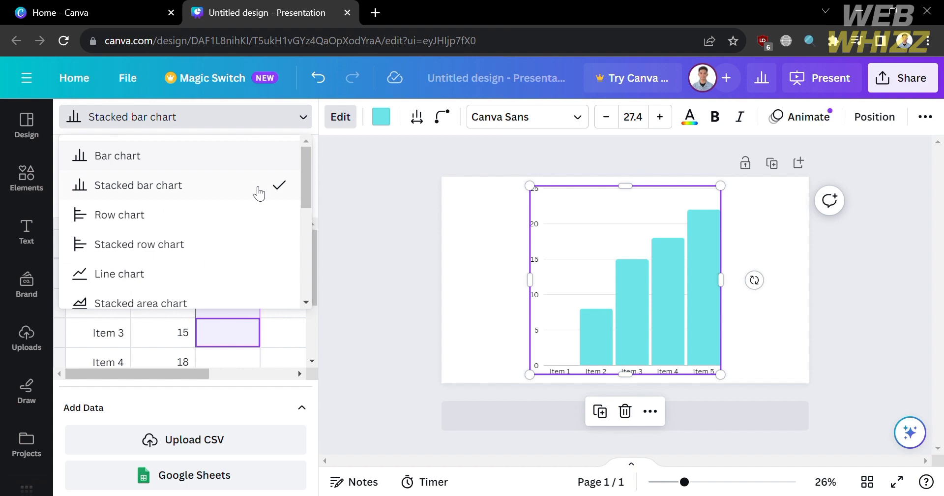
pyautogui.click(253, 214)
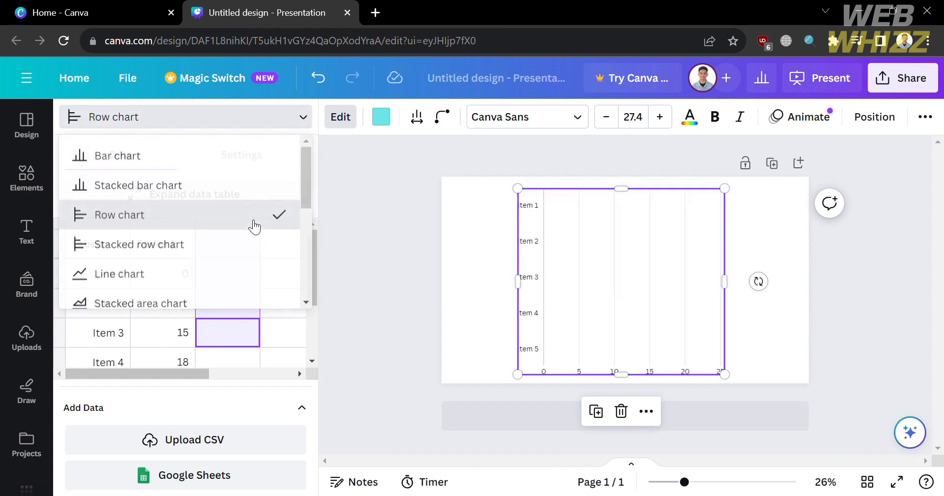
# Step: Try the chart as a stacked row chart, a line chart, and a pie chart
pyautogui.click(272, 122)
pyautogui.click(230, 260)
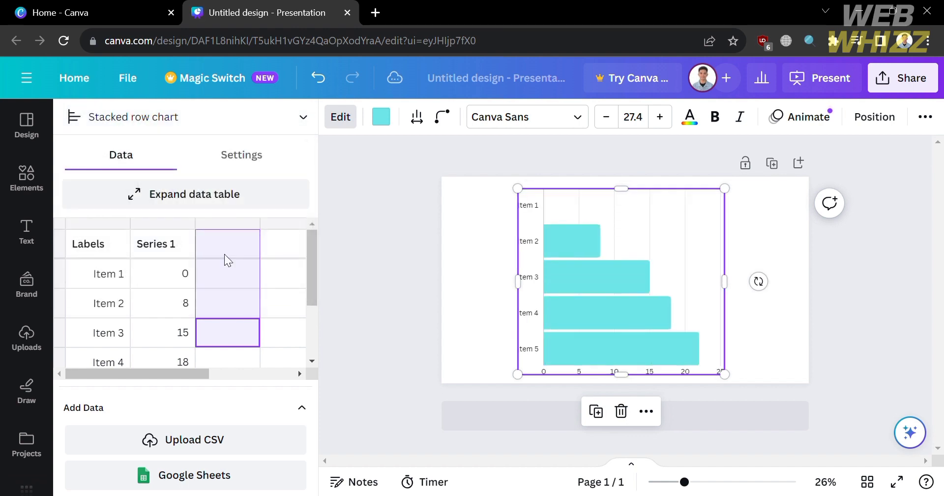
pyautogui.click(175, 116)
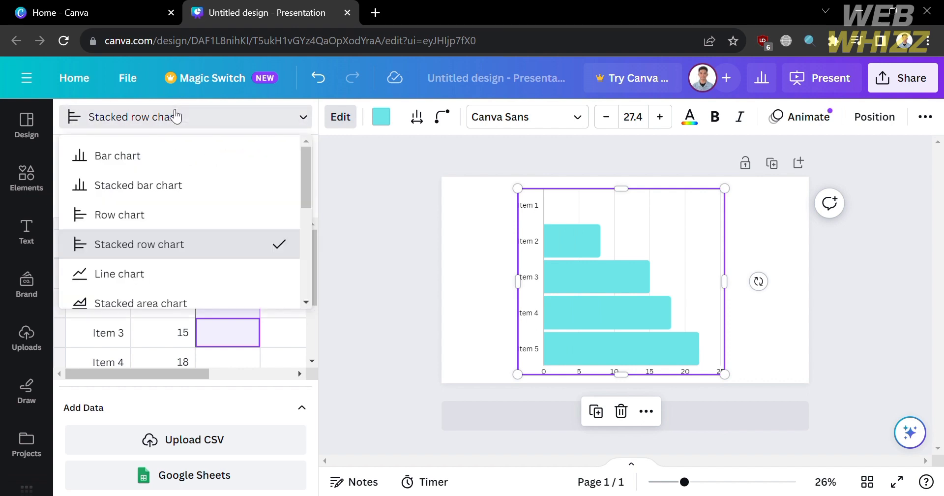
pyautogui.click(181, 274)
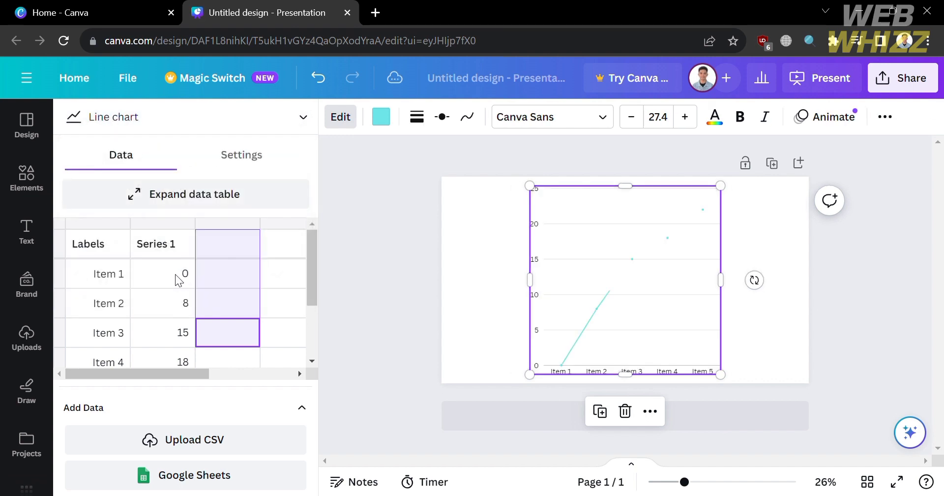
pyautogui.click(308, 126)
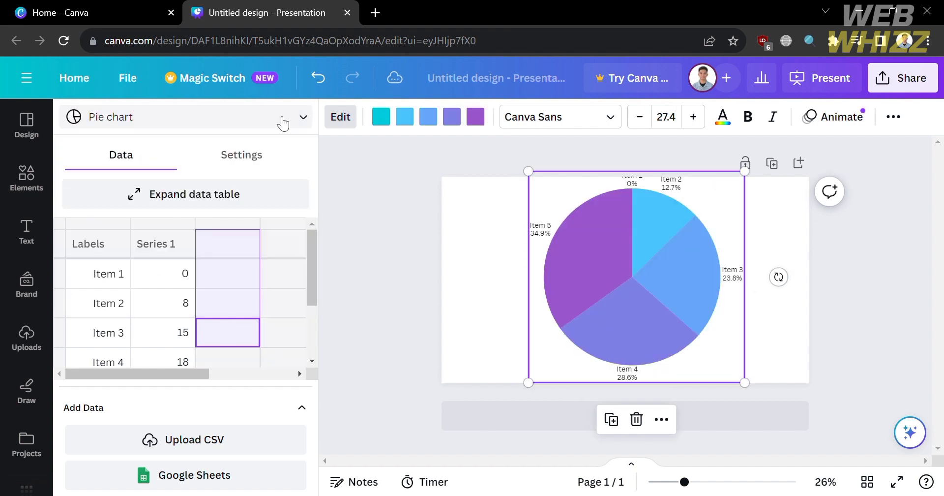
# Step: Switch the chart type back to Bar chart and keep the chart selected for editing
pyautogui.click(283, 122)
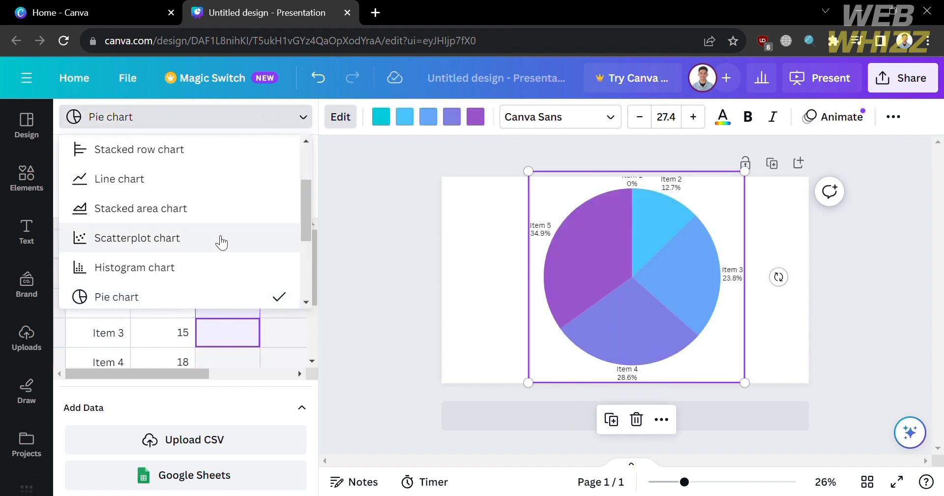
pyautogui.scroll(3, 221, 241)
pyautogui.click(178, 155)
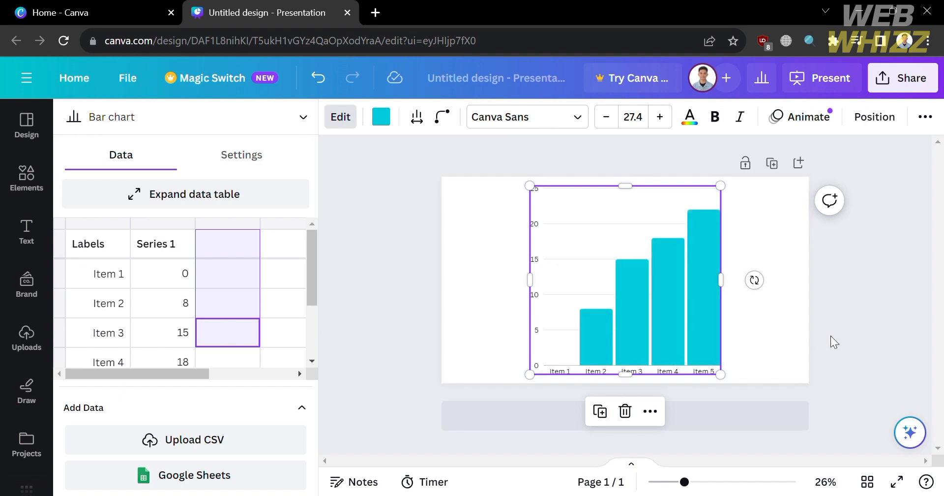
pyautogui.click(316, 349)
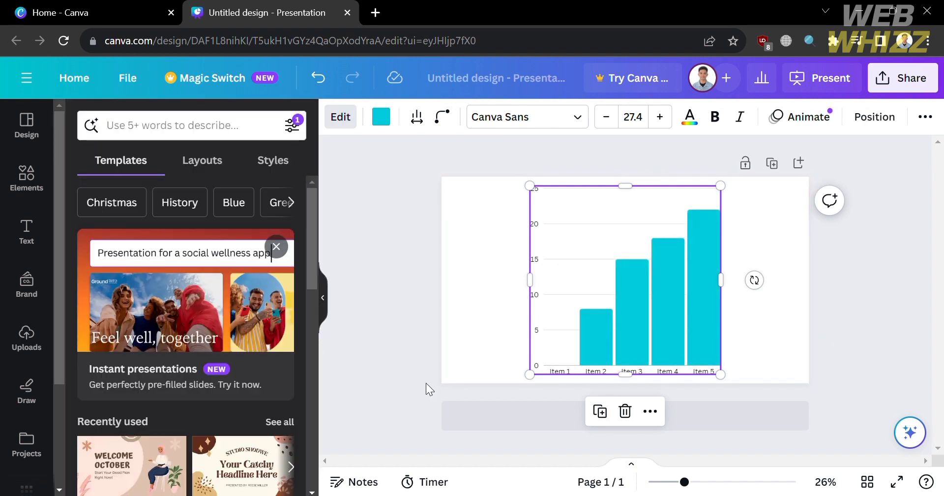
pyautogui.click(610, 287)
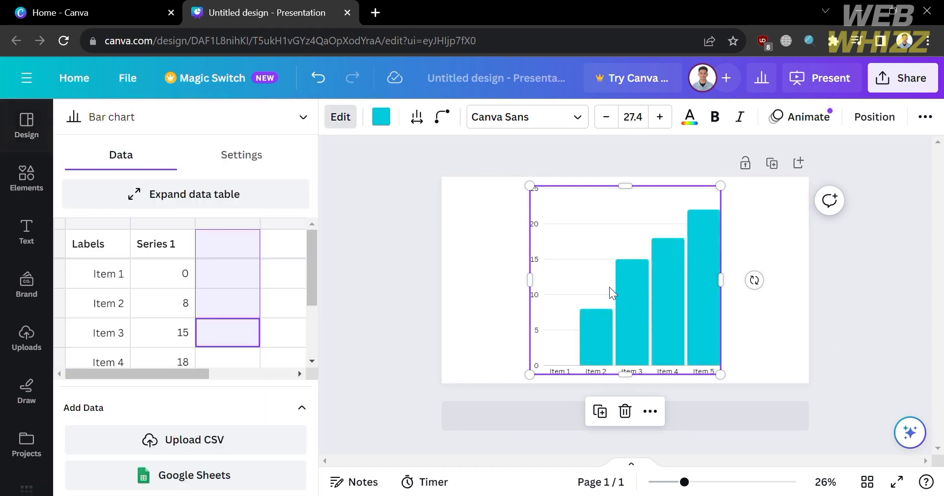
# Step: Set the Series 1 values for Items 1 to 5 to 5, 7, 4, 10 and 9, and shrink the chart at the page center
pyautogui.click(161, 273)
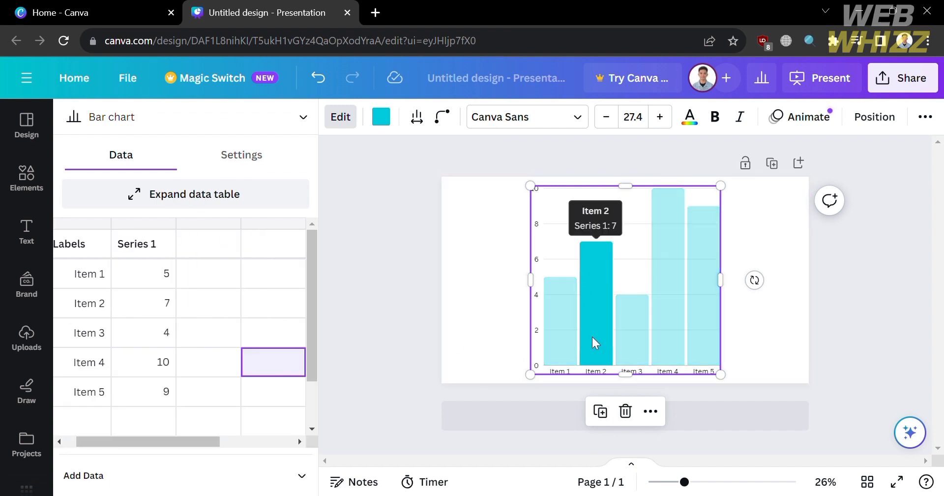
pyautogui.moveTo(542, 385); pyautogui.dragTo(580, 349)
pyautogui.moveTo(635, 314); pyautogui.dragTo(618, 334)
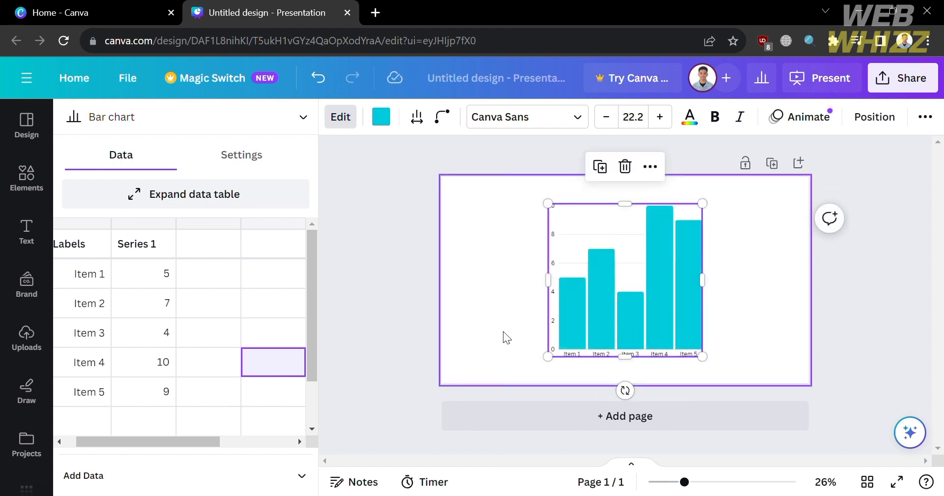
pyautogui.click(503, 332)
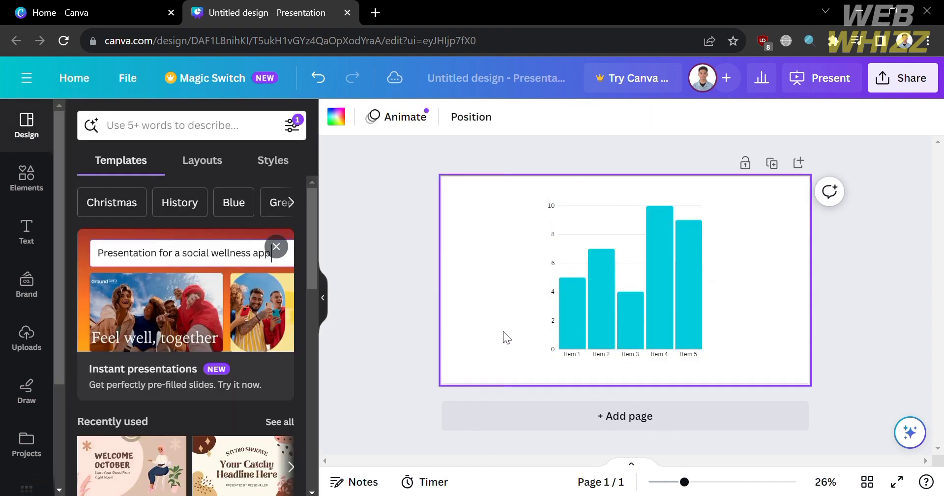
pyautogui.click(323, 299)
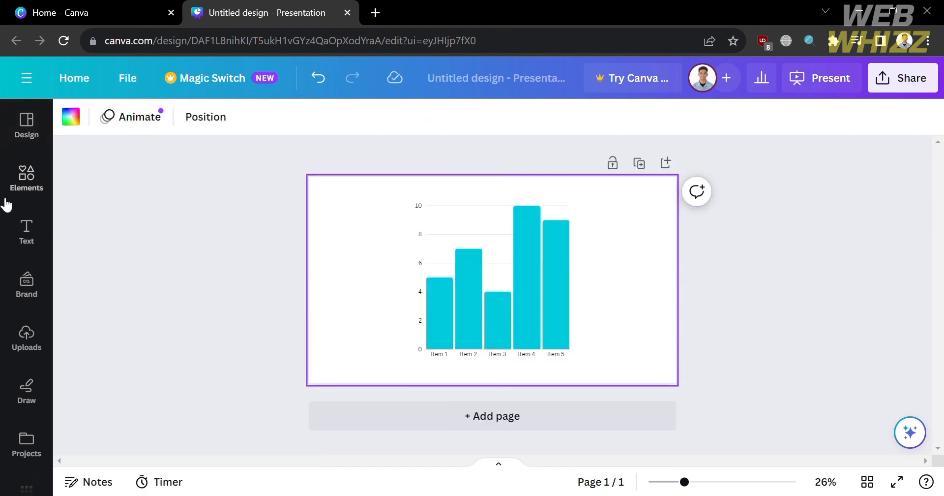
# Step: Add a square shape, place it in the empty area beside the chart's value axis, and fill it white (#ffffff)
pyautogui.click(31, 184)
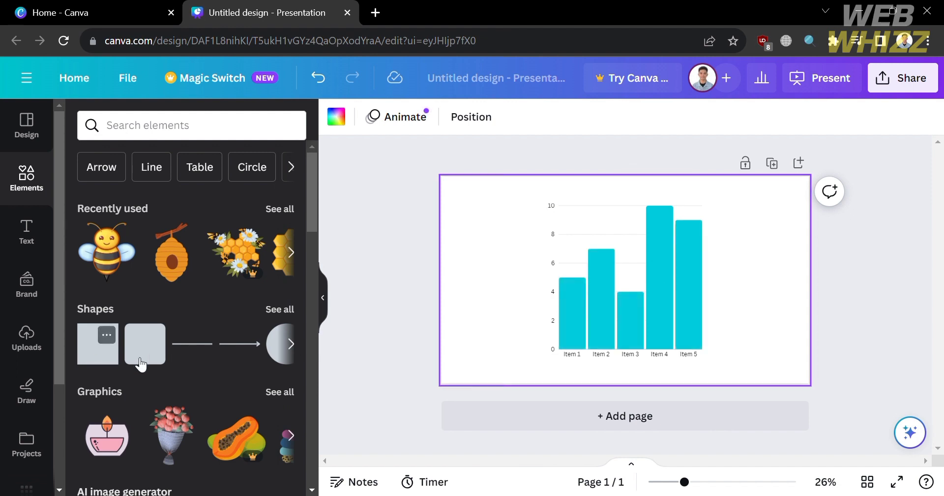
pyautogui.click(113, 358)
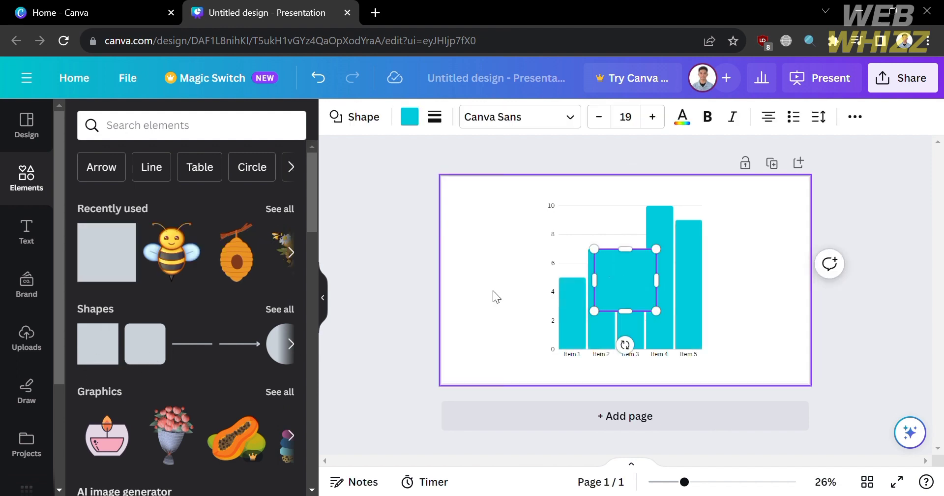
pyautogui.moveTo(649, 304); pyautogui.dragTo(536, 322)
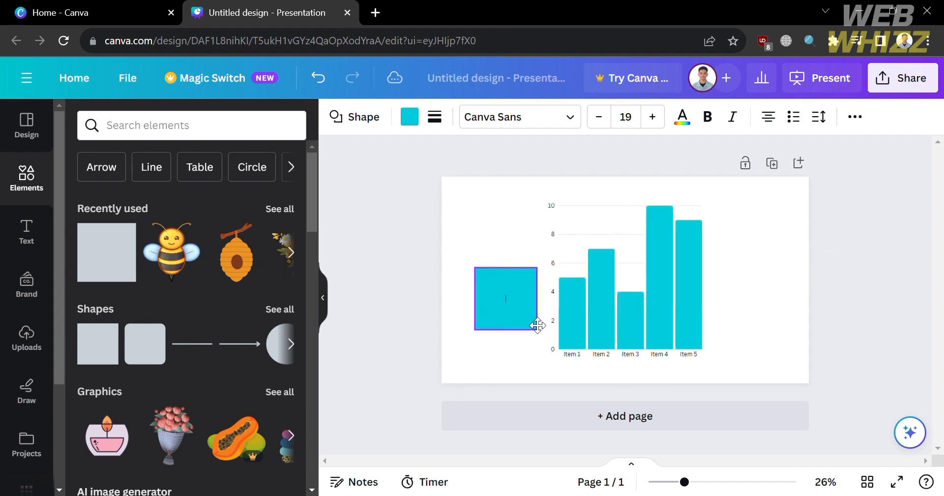
pyautogui.click(420, 120)
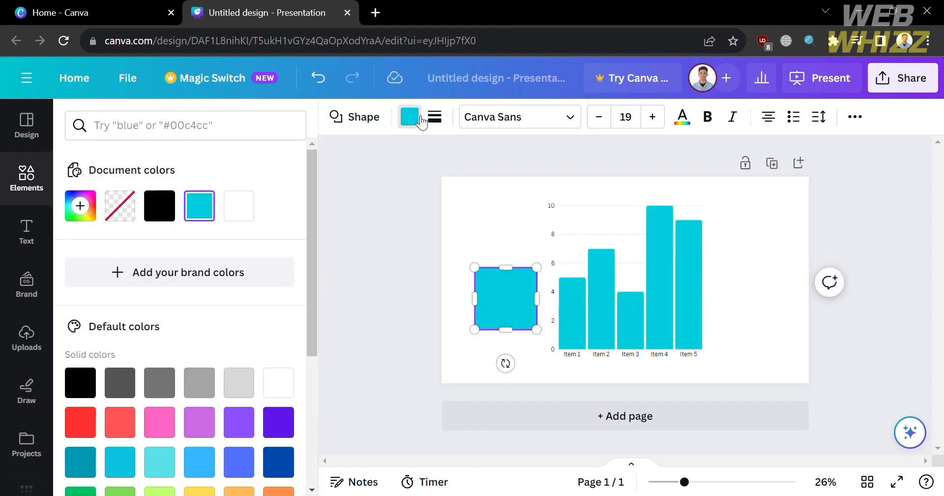
pyautogui.click(239, 207)
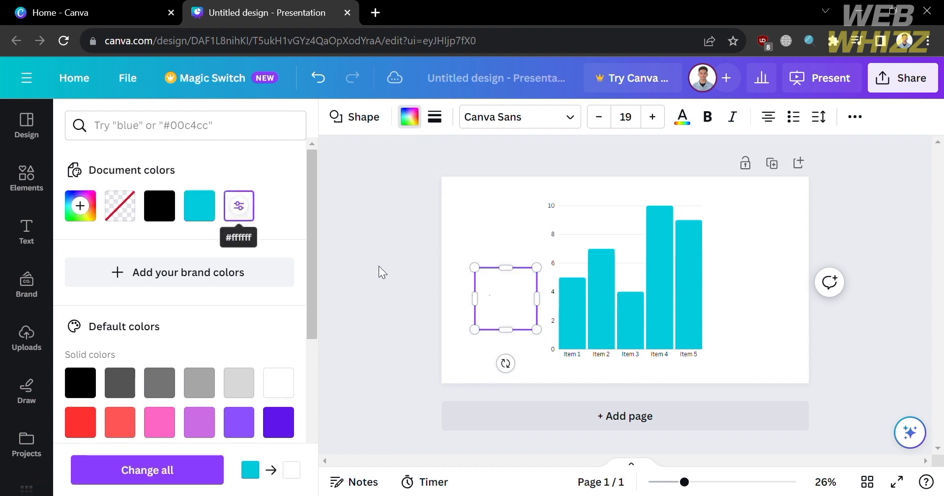
# Step: Move the white square over the Item 1 bar and narrow it to the bar's width
pyautogui.scroll(4, 531, 332)
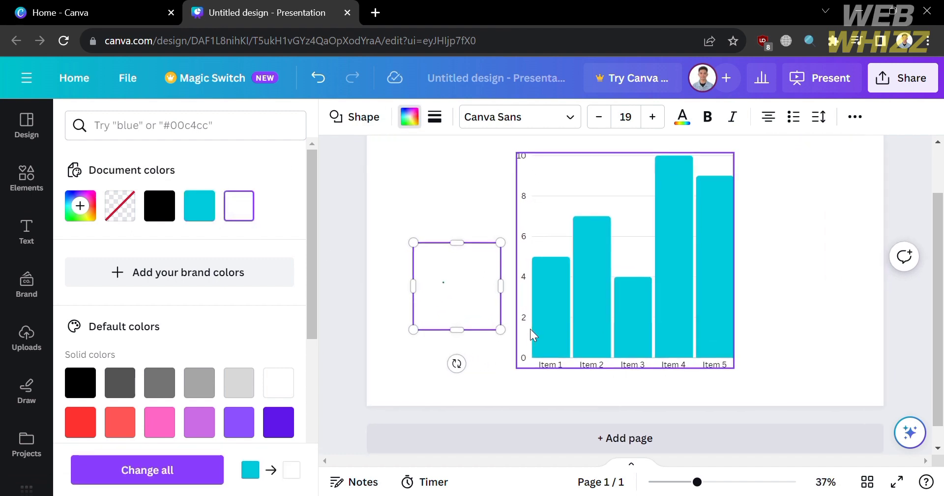
pyautogui.scroll(1, 530, 329)
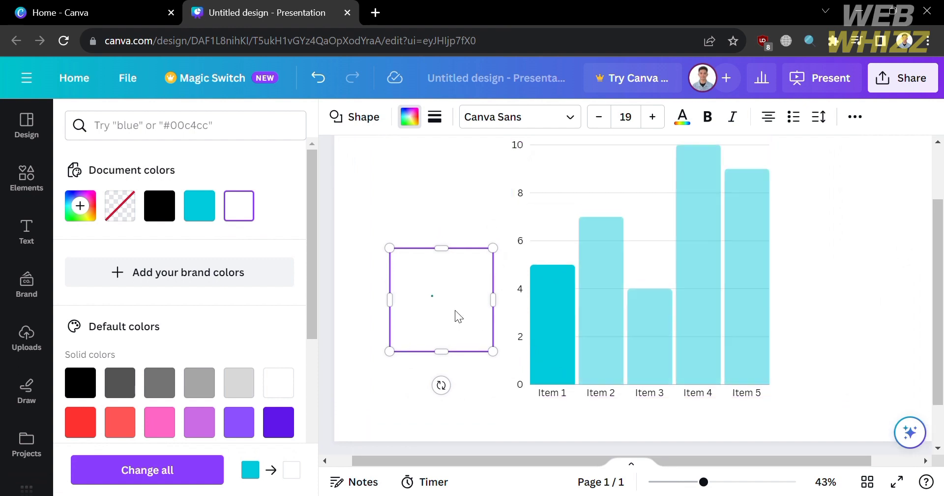
pyautogui.moveTo(391, 301); pyautogui.dragTo(541, 305)
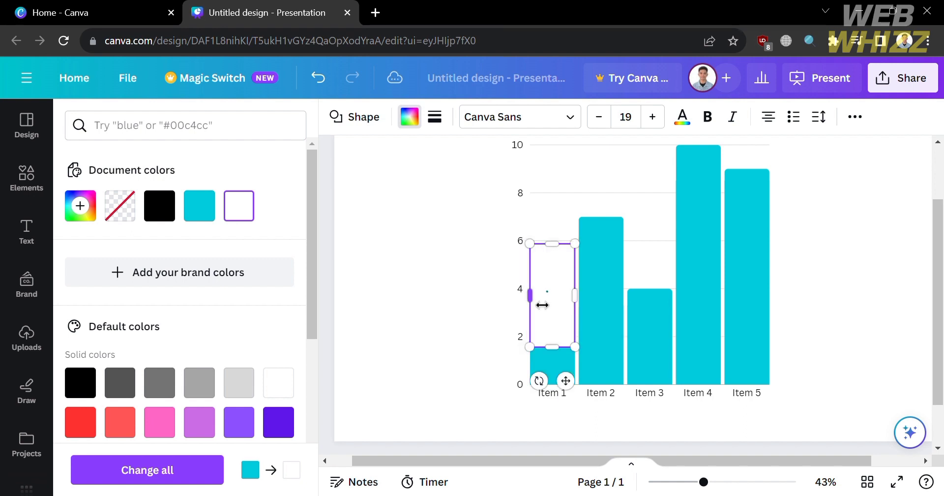
pyautogui.click(467, 376)
pyautogui.click(563, 320)
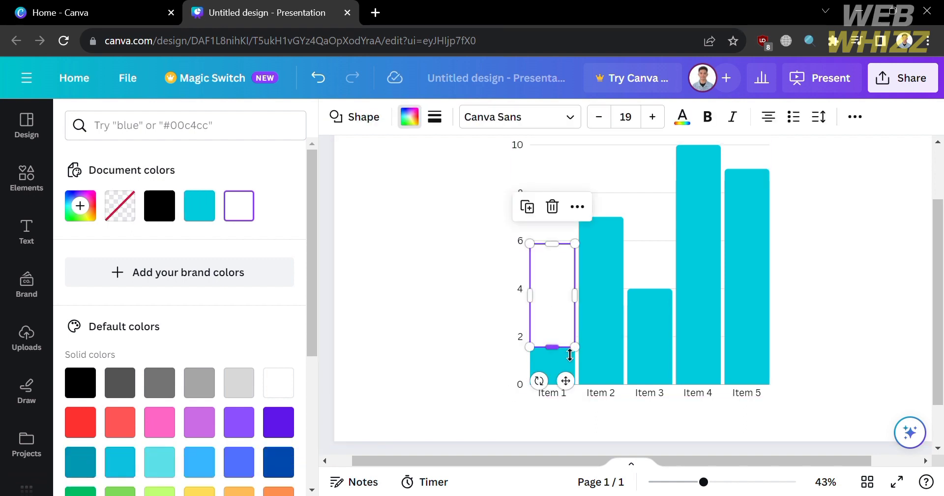
# Step: Stretch the white rectangle down to the chart's baseline and up past the 10 gridline to cover the Item 1 column, and deselect it
pyautogui.moveTo(566, 349); pyautogui.dragTo(567, 394)
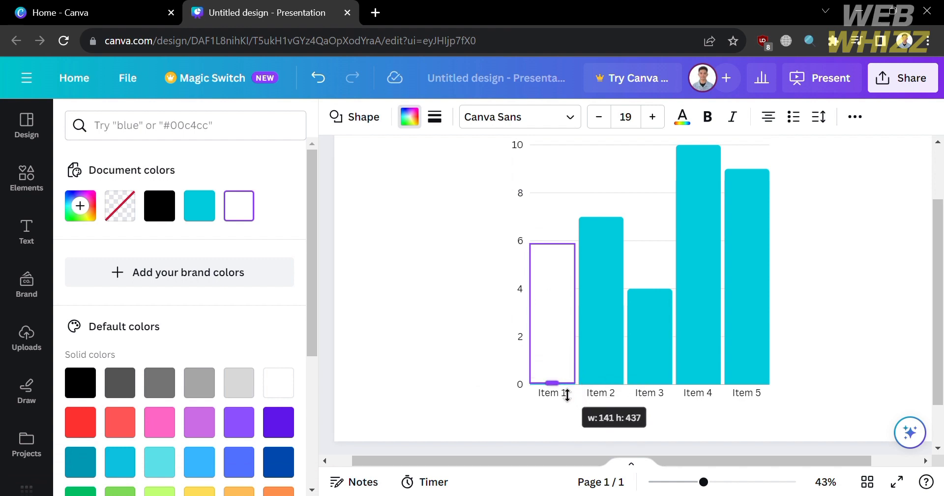
pyautogui.moveTo(567, 394); pyautogui.dragTo(568, 398)
pyautogui.scroll(2, 568, 397)
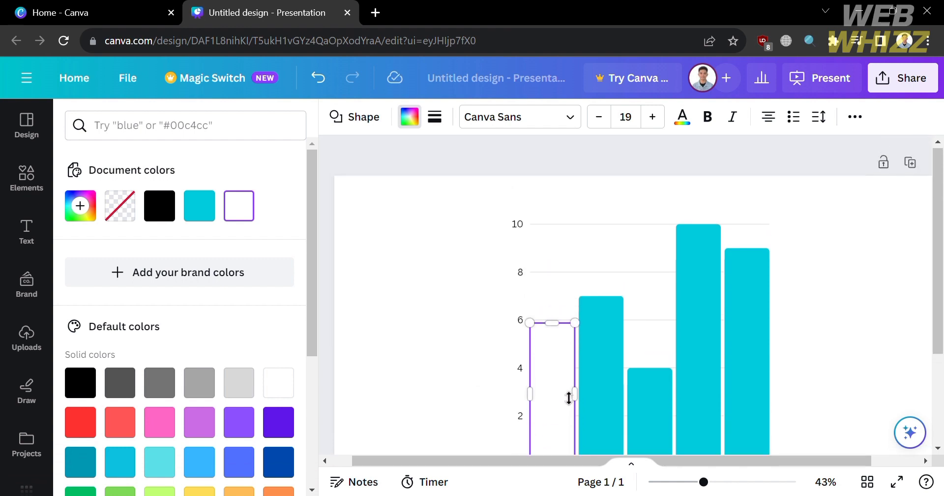
pyautogui.moveTo(564, 329); pyautogui.dragTo(566, 197)
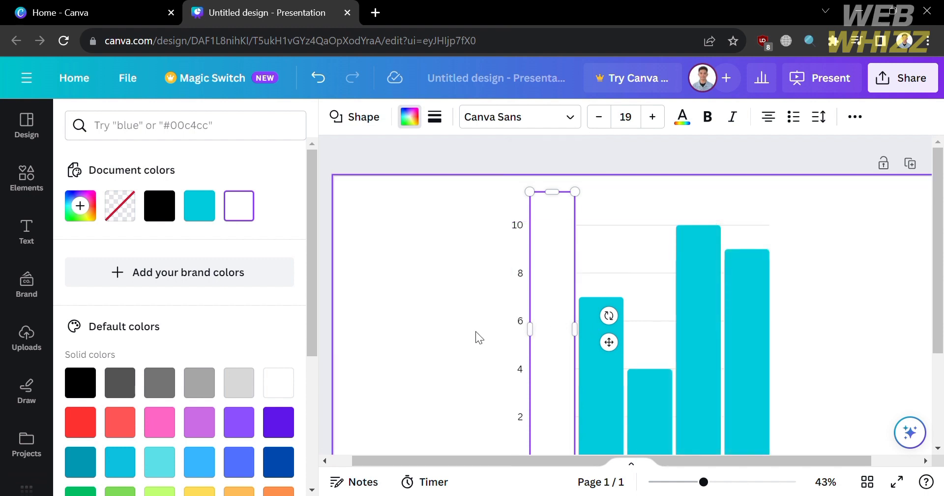
pyautogui.click(458, 339)
pyautogui.scroll(-3, 458, 335)
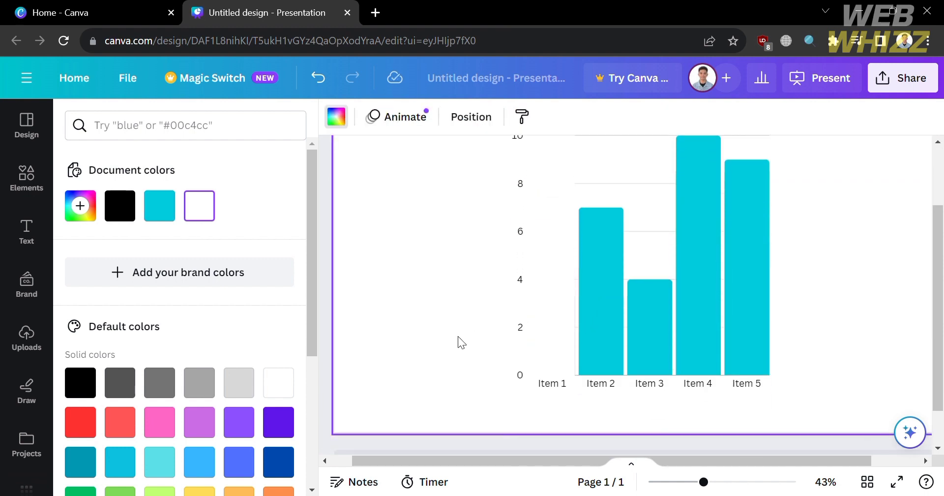
# Step: Widen the white rectangle slightly so it reaches the edge of the Item 2 bar
pyautogui.click(544, 333)
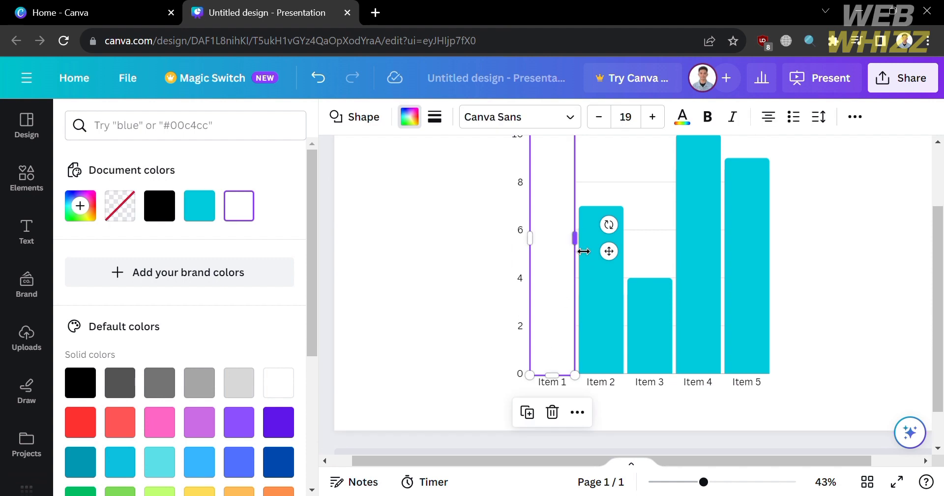
pyautogui.moveTo(585, 251); pyautogui.dragTo(588, 251)
pyautogui.click(559, 322)
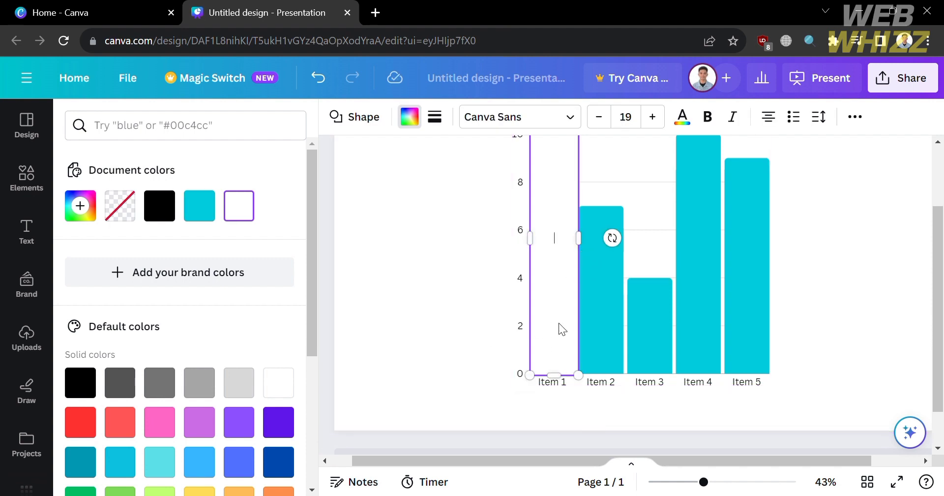
pyautogui.press('Escape')
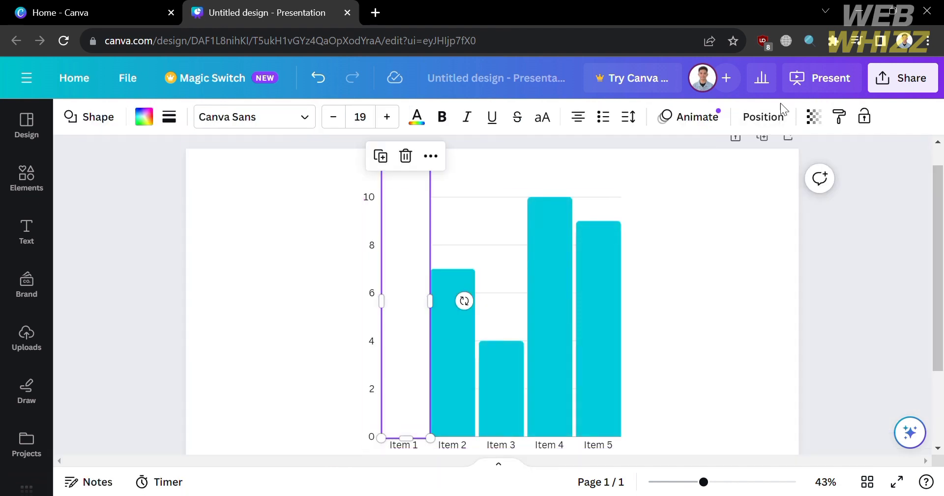
# Step: Create a custom animation that moves the white rectangle straight up from the Item 1 bar beyond the page's upper edge
pyautogui.click(706, 118)
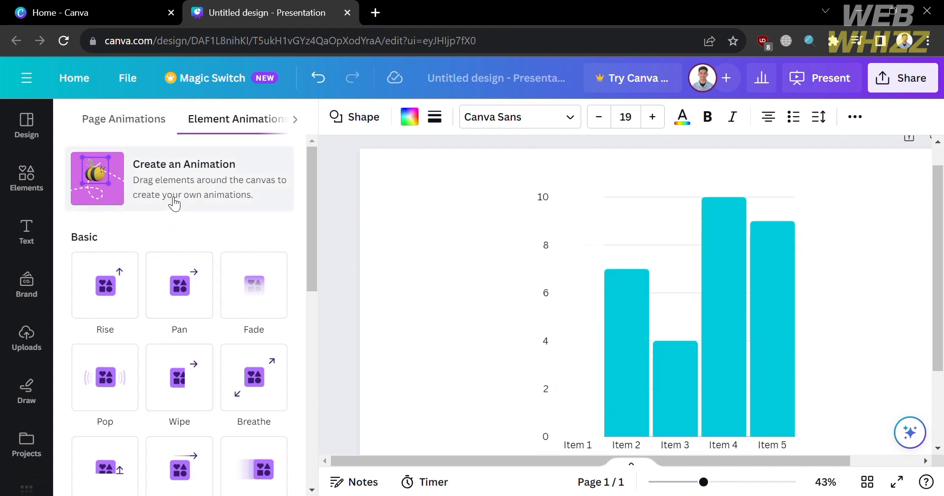
pyautogui.click(164, 176)
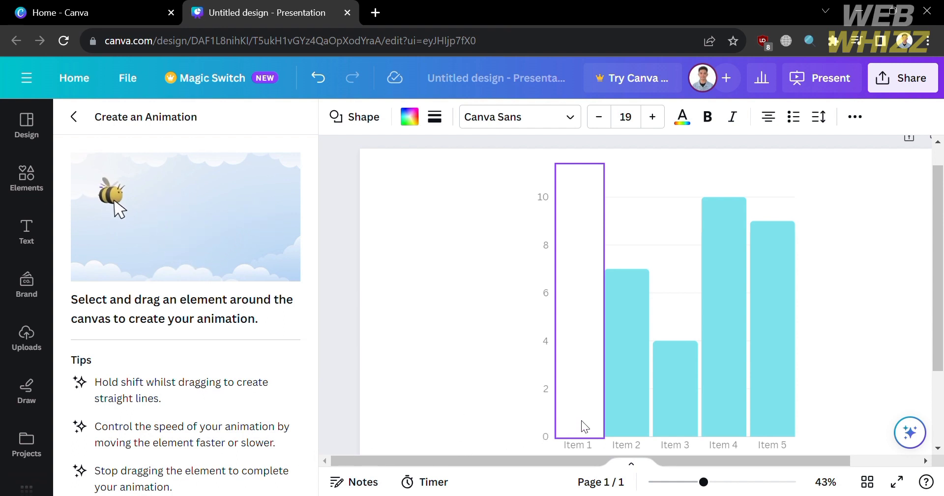
pyautogui.moveTo(581, 420); pyautogui.dragTo(584, 239)
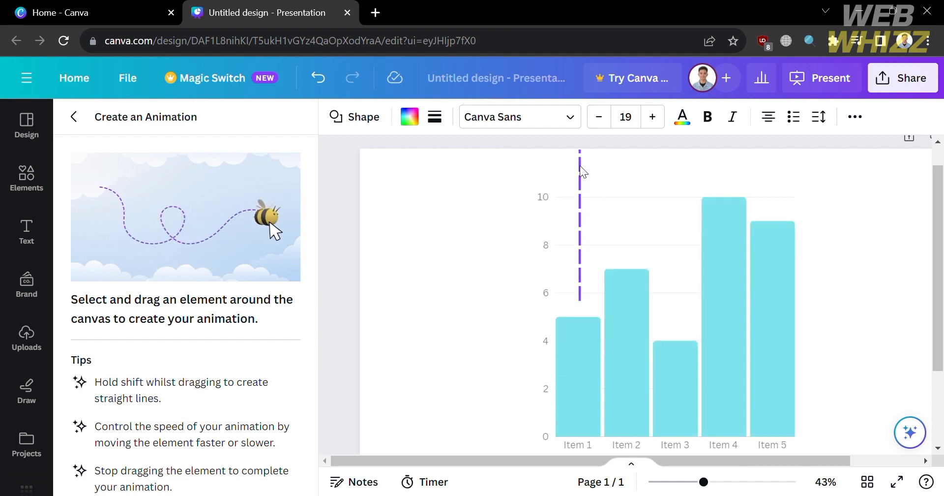
pyautogui.moveTo(581, 167); pyautogui.dragTo(580, 146)
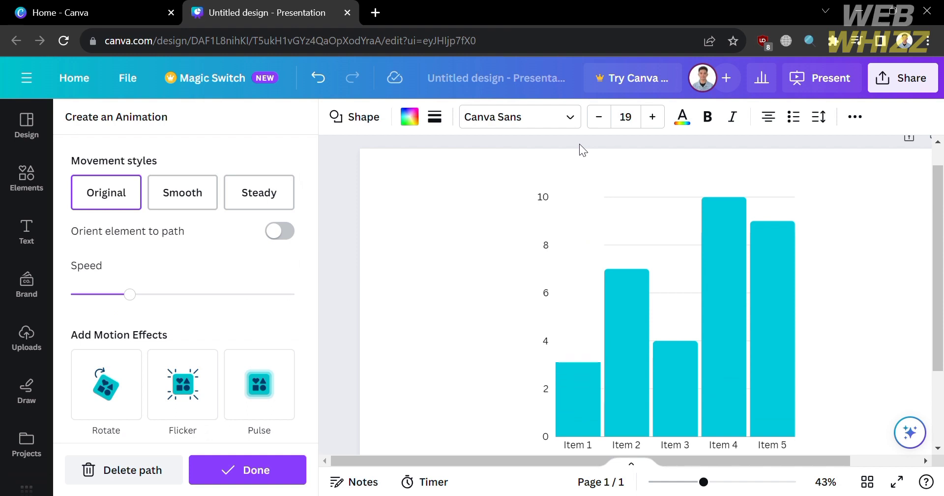
# Step: Reduce the speed of the white rectangle's path animation slightly and return to the list of element animations
pyautogui.click(563, 382)
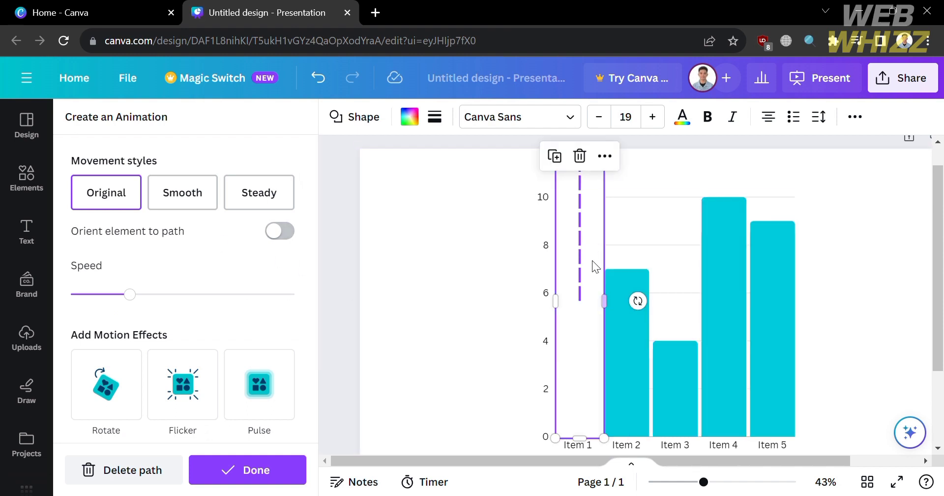
pyautogui.moveTo(130, 294)
pyautogui.mouseDown()
pyautogui.moveTo(93, 294)
pyautogui.moveTo(150, 295)
pyautogui.moveTo(118, 297)
pyautogui.mouseUp()
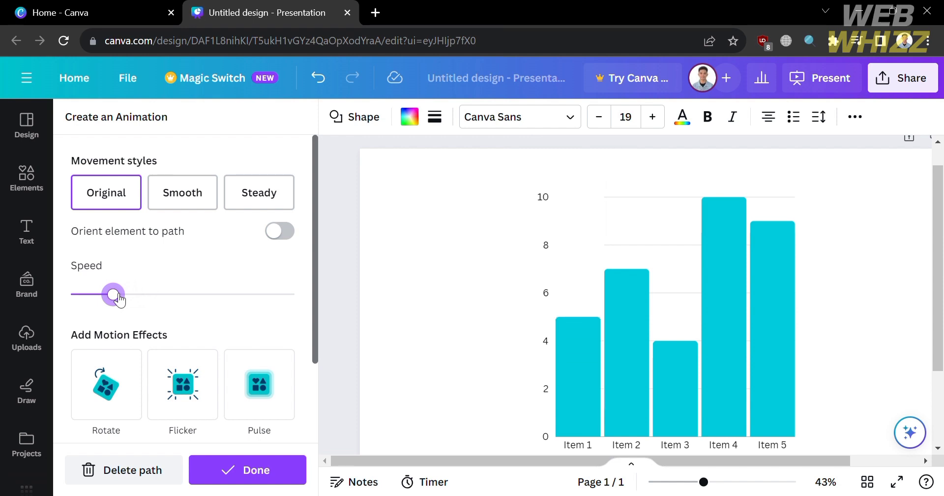
pyautogui.click(624, 391)
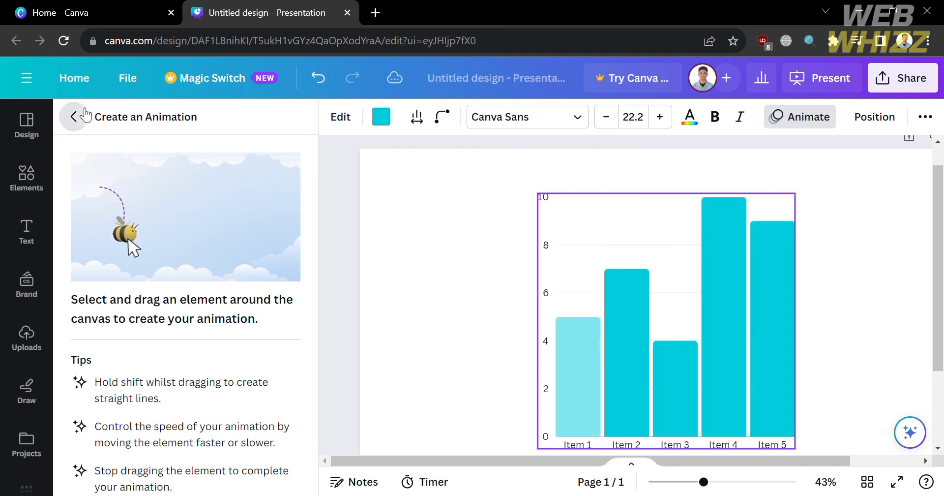
pyautogui.click(74, 117)
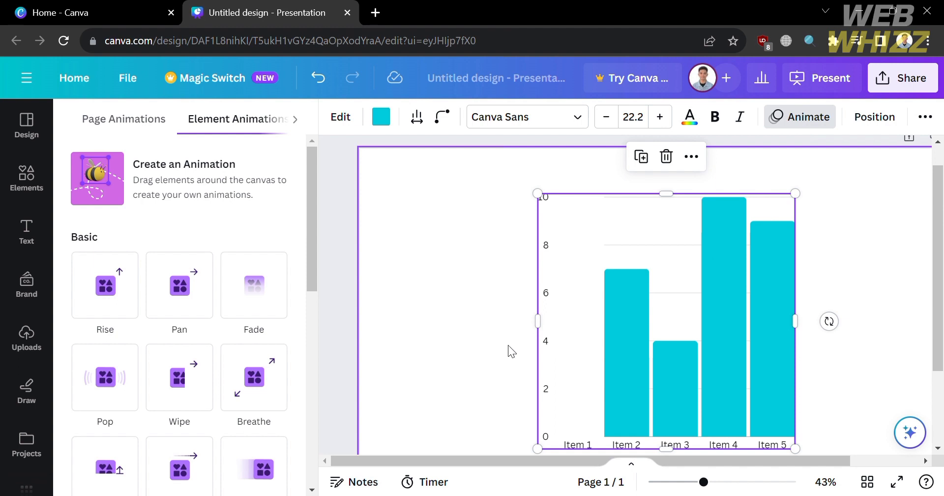
# Step: Set the white rectangle's movement style to Smooth and raise its animation speed to a little below the middle of the range
pyautogui.click(595, 337)
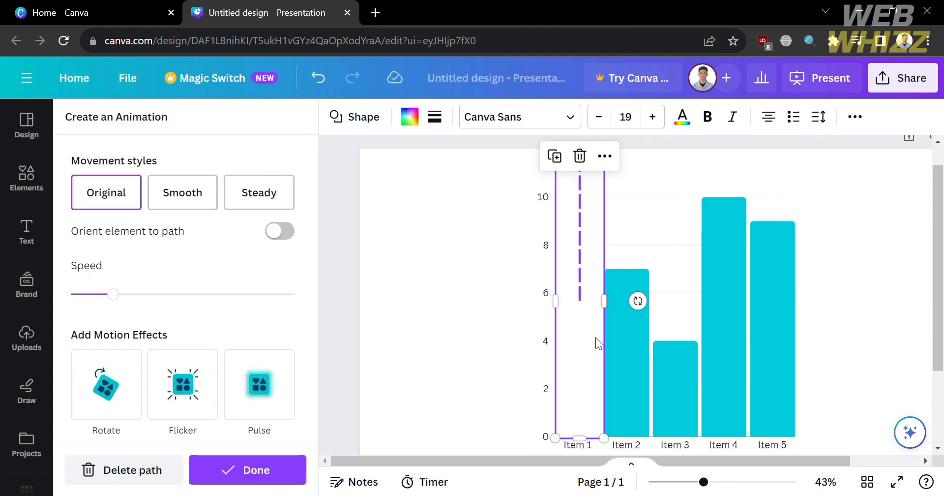
pyautogui.click(641, 355)
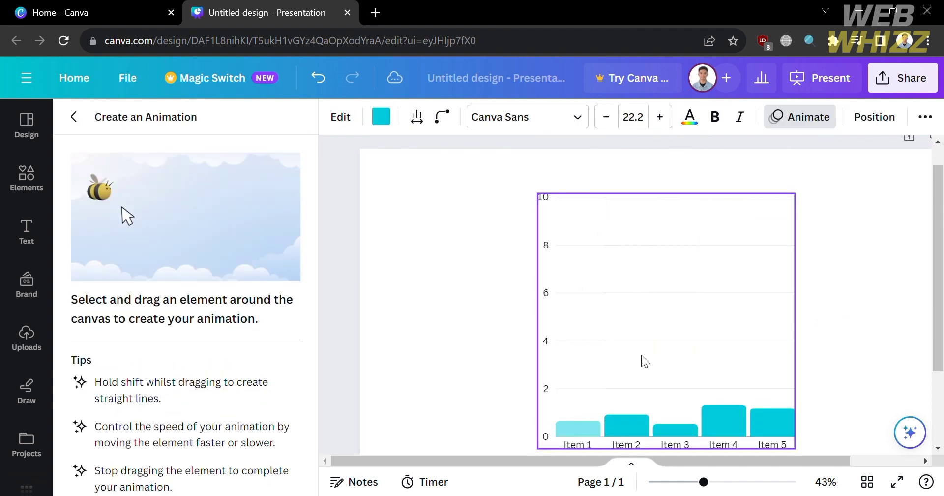
pyautogui.click(204, 212)
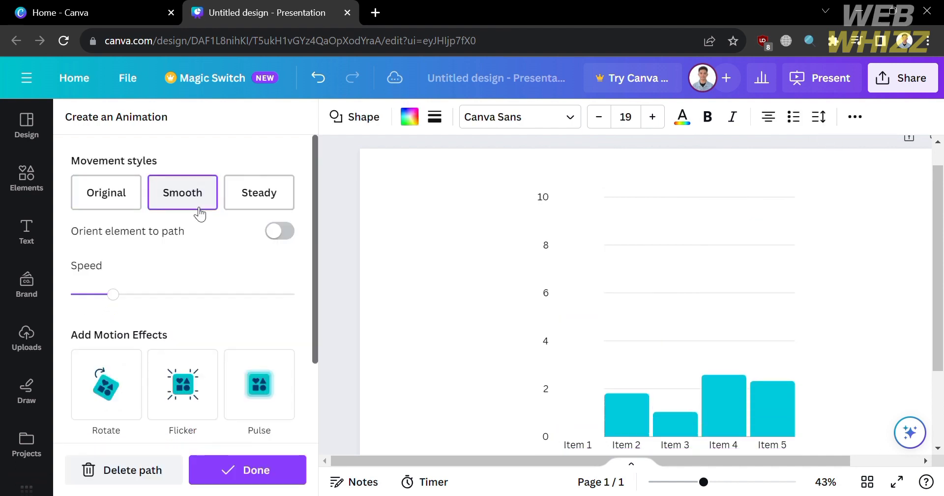
pyautogui.click(167, 295)
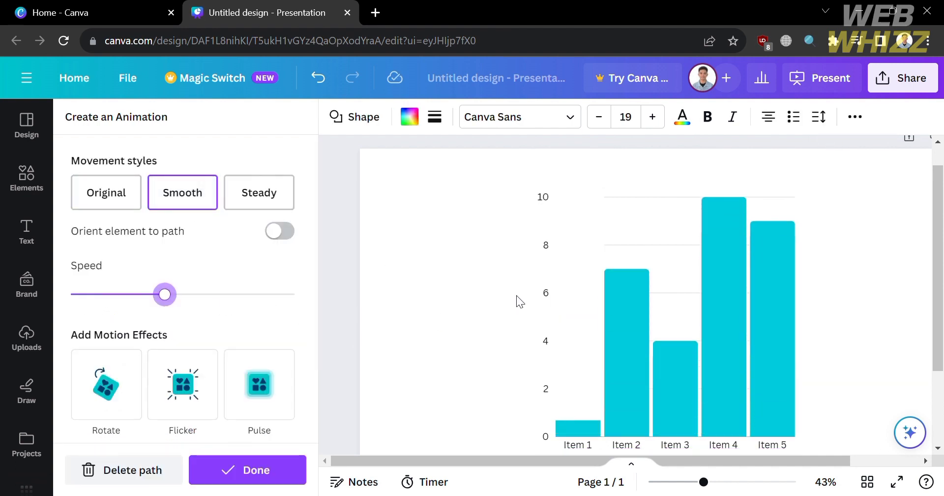
# Step: Duplicate the animated white rectangle and place the copy over the Item 2 bar
pyautogui.click(637, 306)
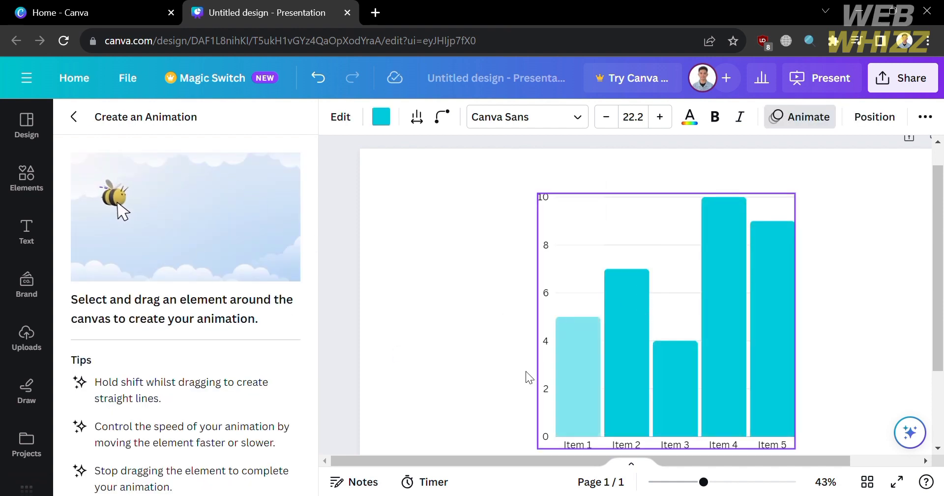
pyautogui.moveTo(589, 297); pyautogui.dragTo(589, 296)
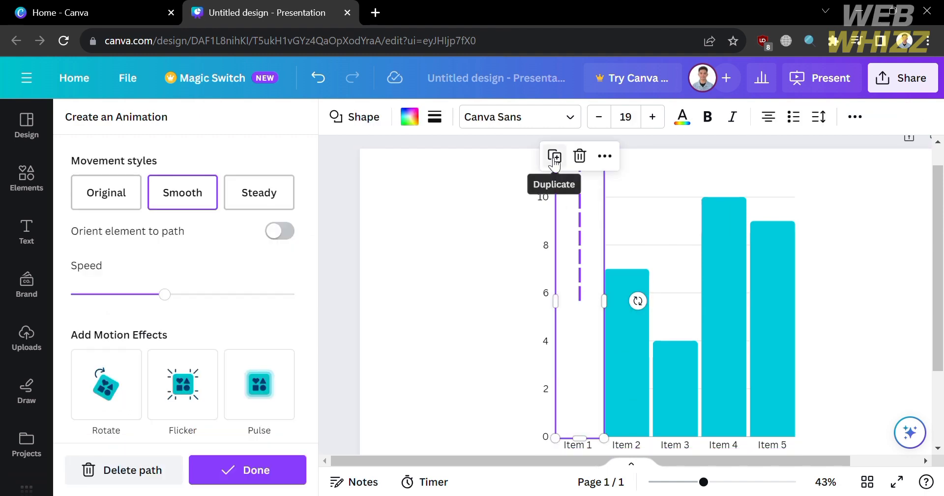
pyautogui.moveTo(591, 346); pyautogui.dragTo(633, 345)
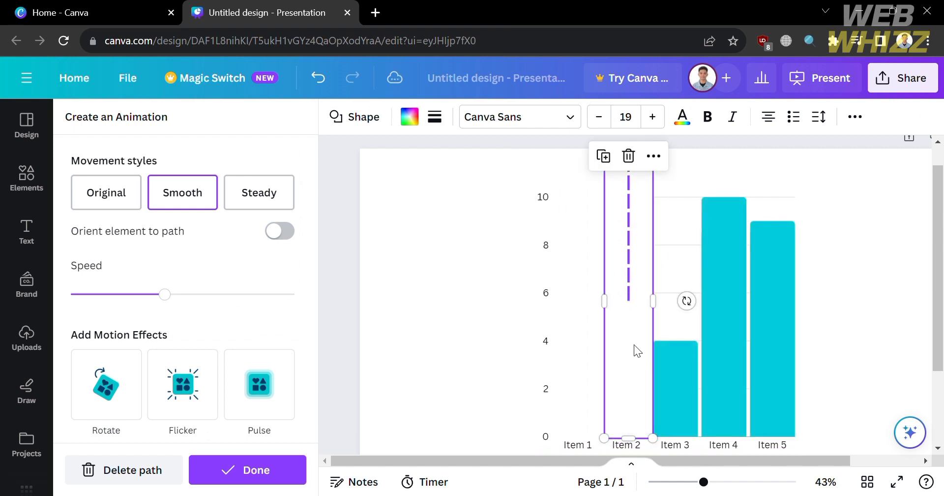
# Step: Duplicate the animated white rectangle three more times so the copies cover the Item 3, Item 4 and Item 5 bars
pyautogui.click(600, 156)
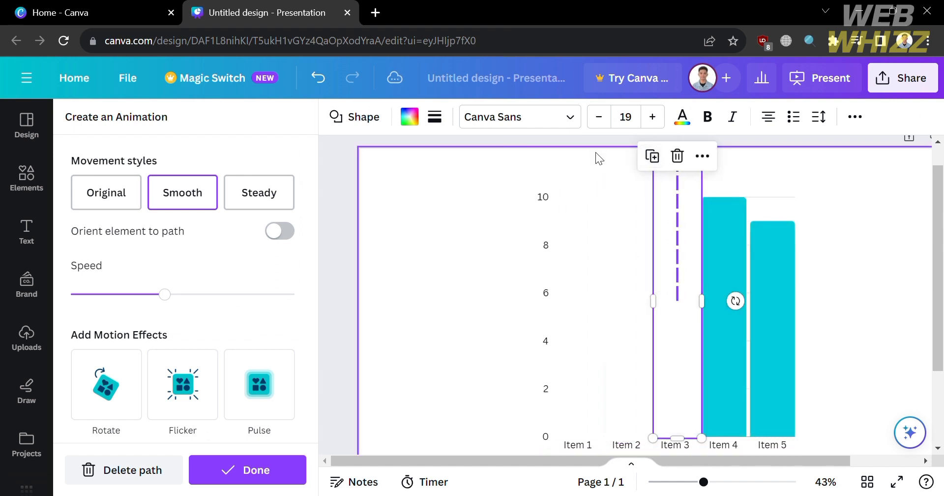
pyautogui.click(655, 167)
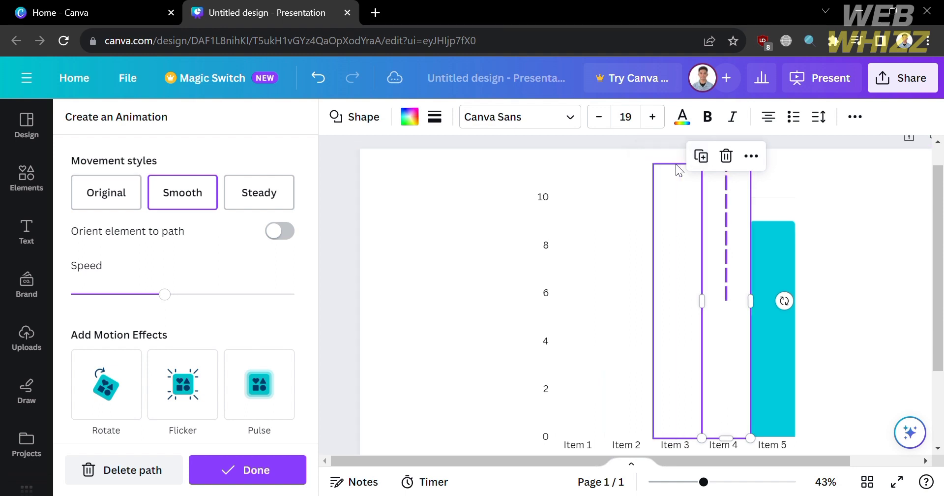
pyautogui.click(710, 167)
pyautogui.click(706, 164)
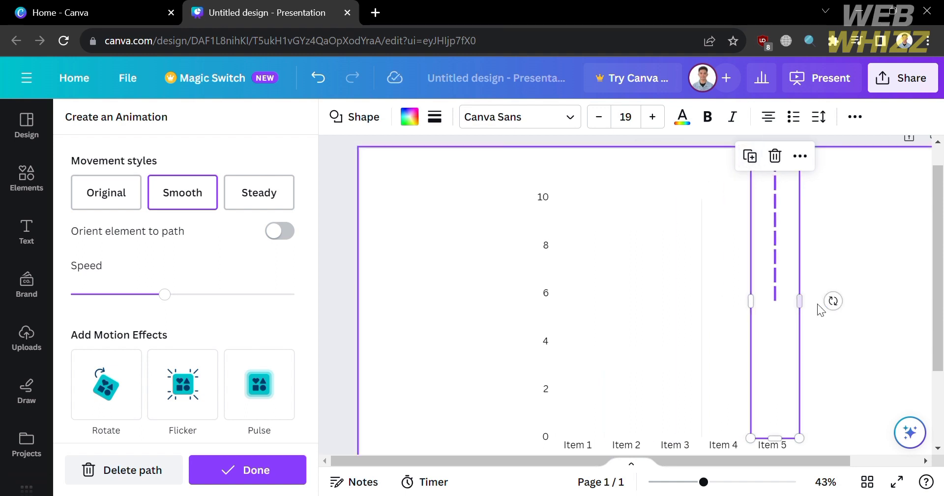
# Step: Widen the white rectangle over the Item 4 bar slightly toward Item 5, and deselect it
pyautogui.click(723, 341)
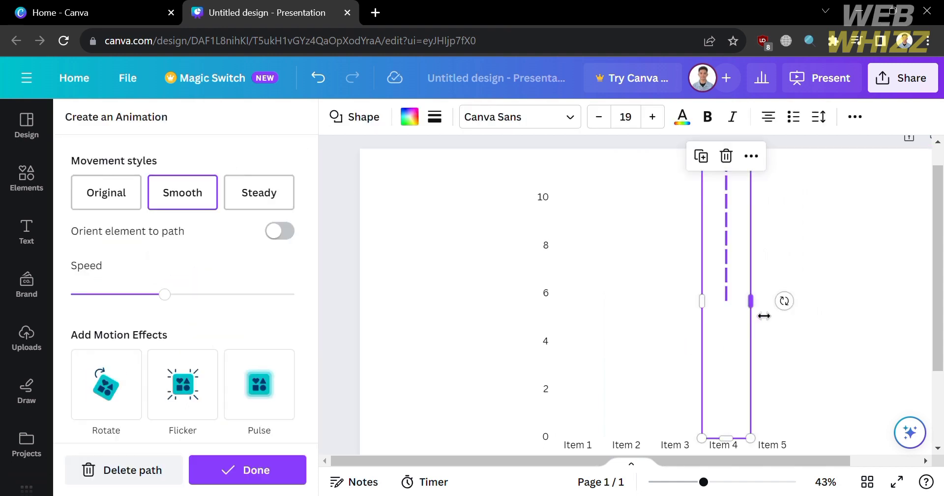
pyautogui.moveTo(764, 316); pyautogui.dragTo(765, 316)
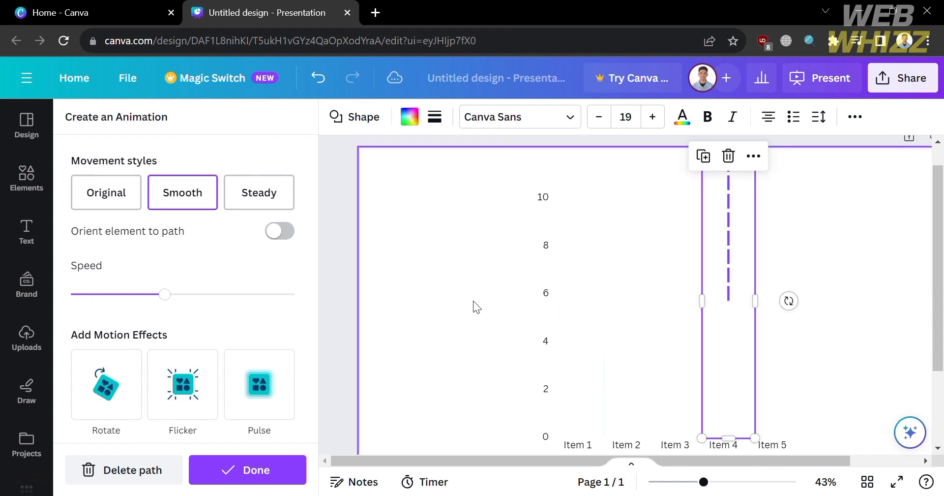
pyautogui.click(446, 299)
pyautogui.scroll(-2, 447, 299)
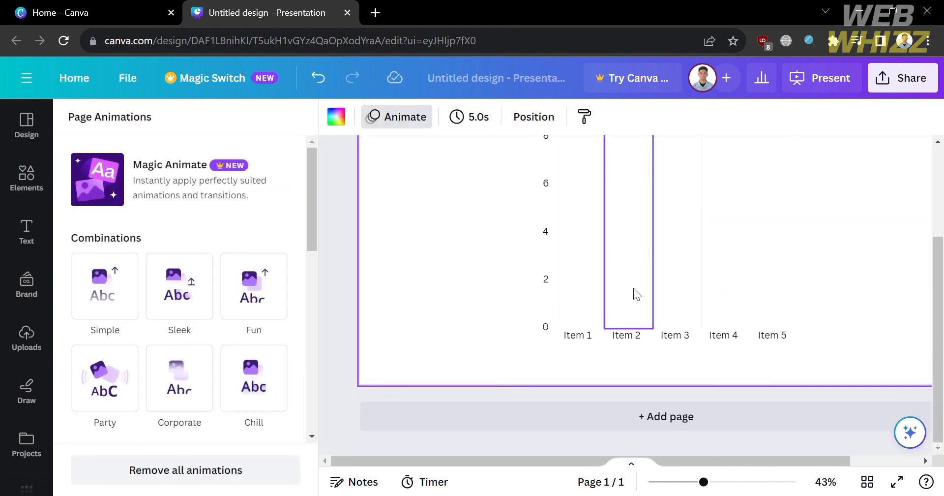
pyautogui.scroll(1, 671, 285)
pyautogui.scroll(3, 671, 286)
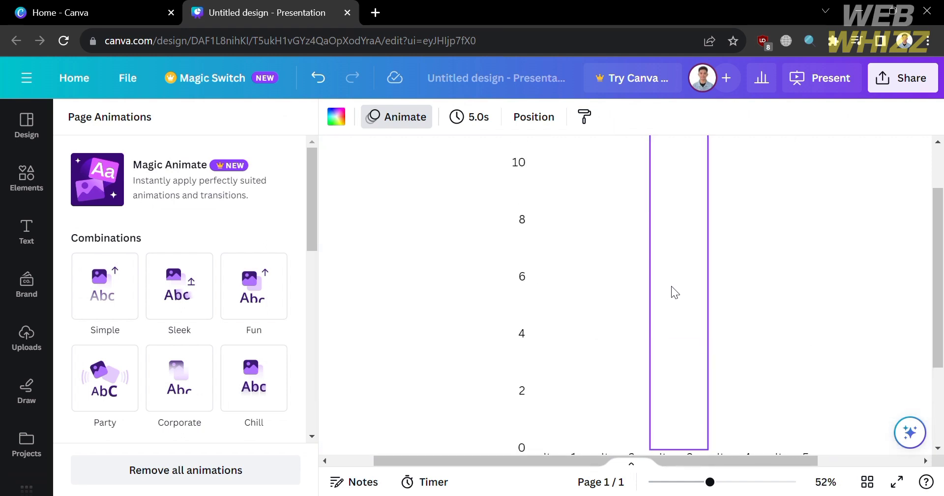
pyautogui.moveTo(733, 258); pyautogui.dragTo(609, 337)
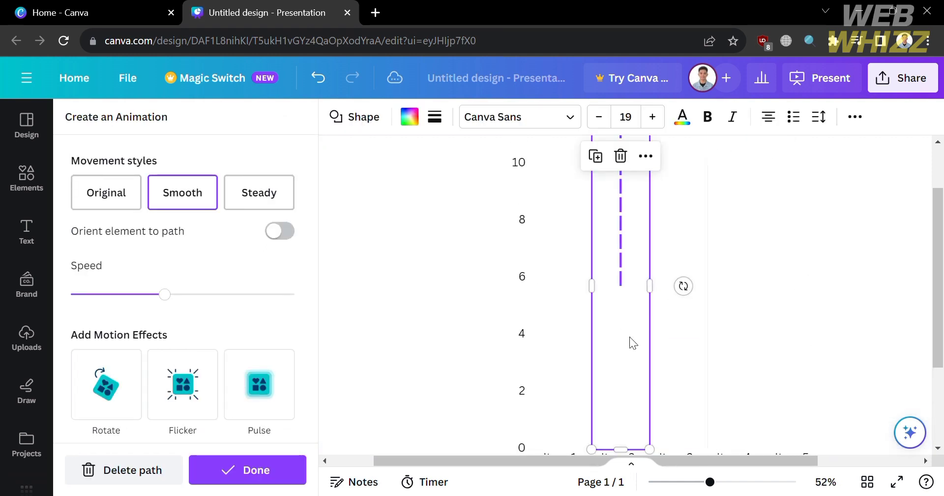
pyautogui.scroll(1, 816, 370)
pyautogui.hscroll(1, 816, 370)
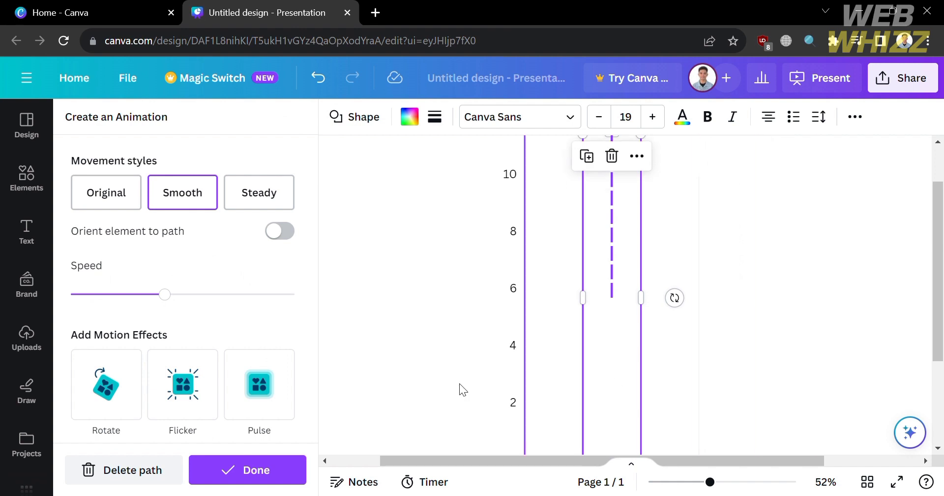
pyautogui.click(423, 373)
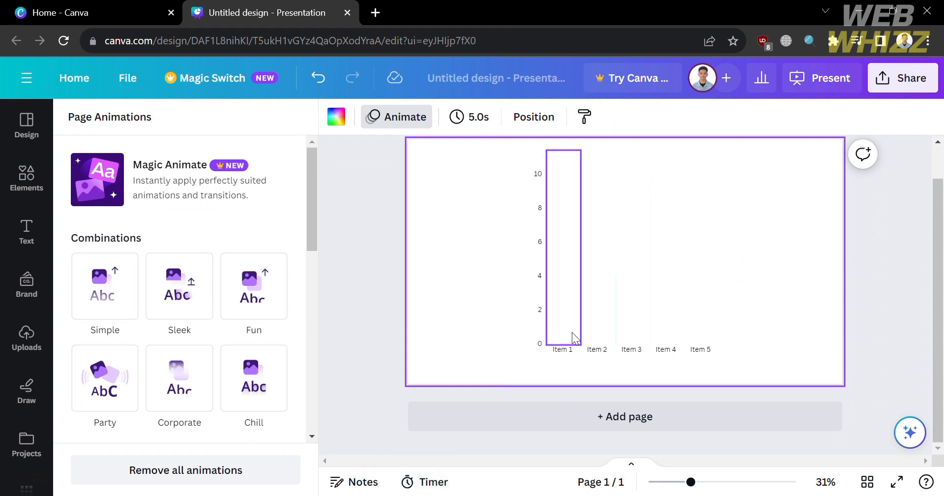
# Step: Raise the path animation speed of the white rectangle over the Item 2 bar to just above the middle of the range
pyautogui.moveTo(565, 295); pyautogui.dragTo(565, 192)
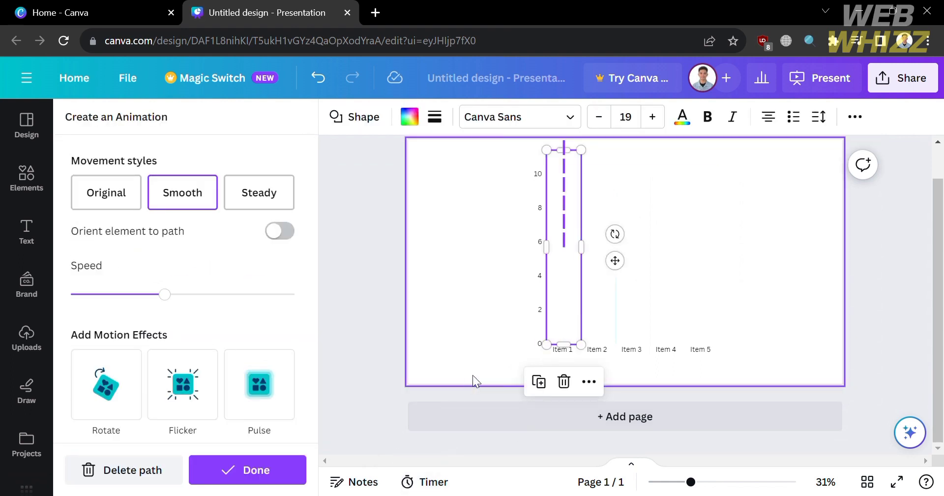
pyautogui.click(592, 276)
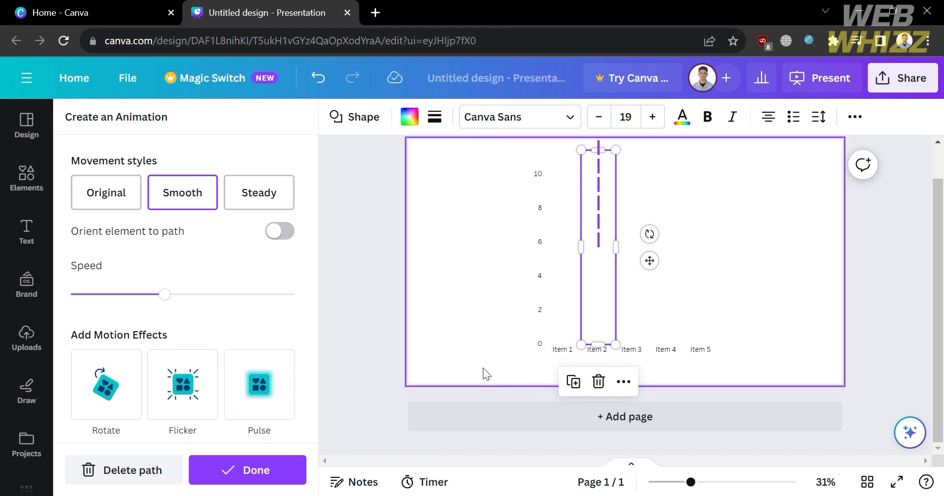
pyautogui.click(190, 294)
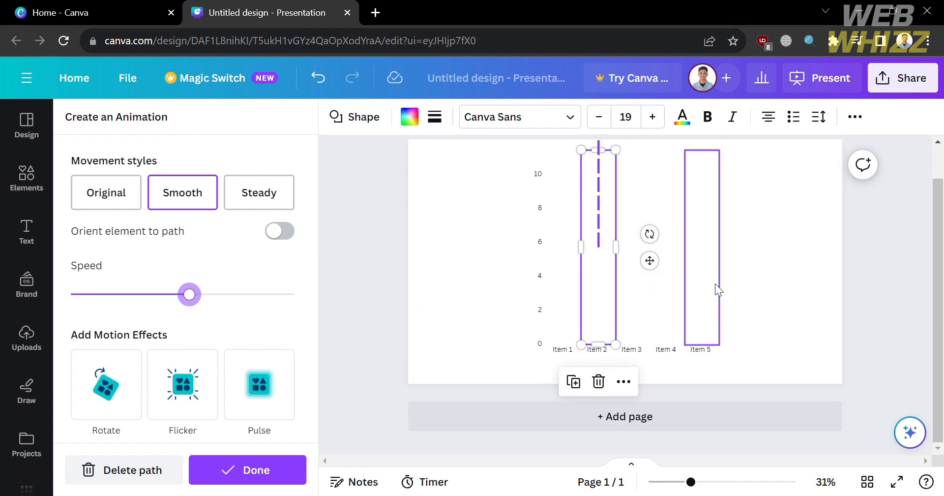
pyautogui.click(291, 414)
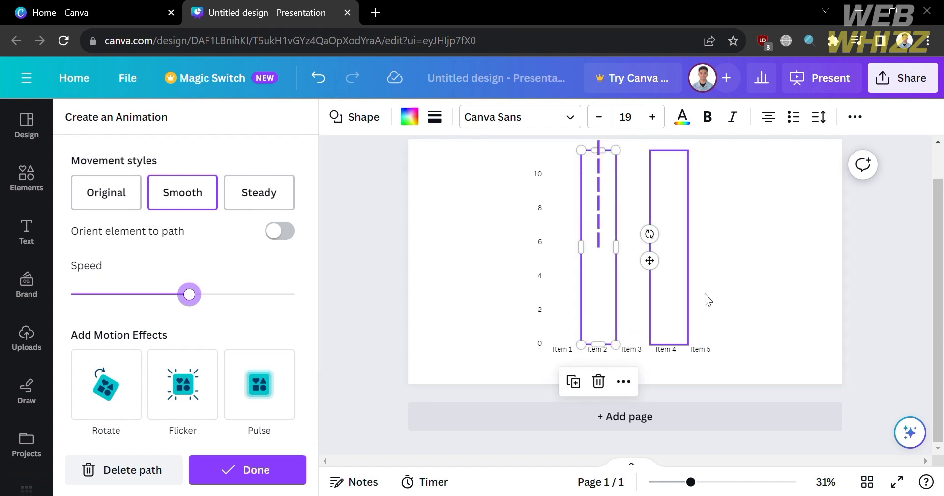
pyautogui.click(416, 481)
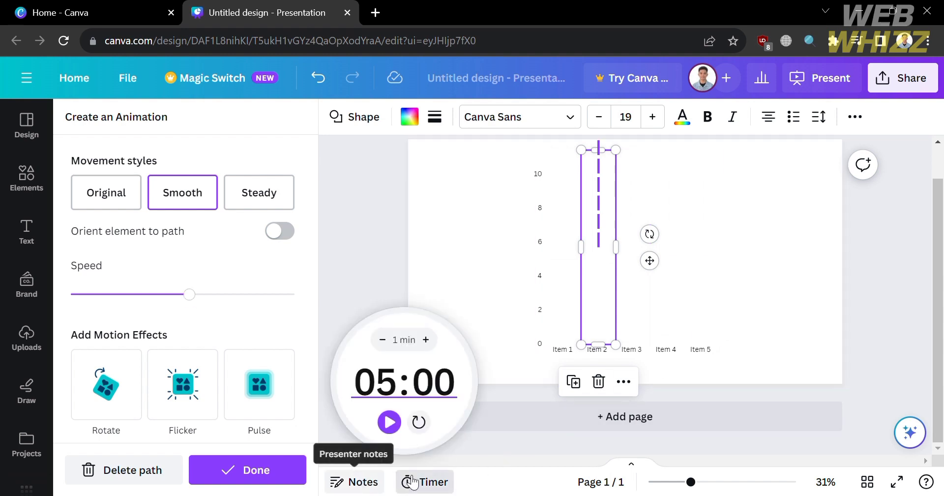
pyautogui.click(525, 452)
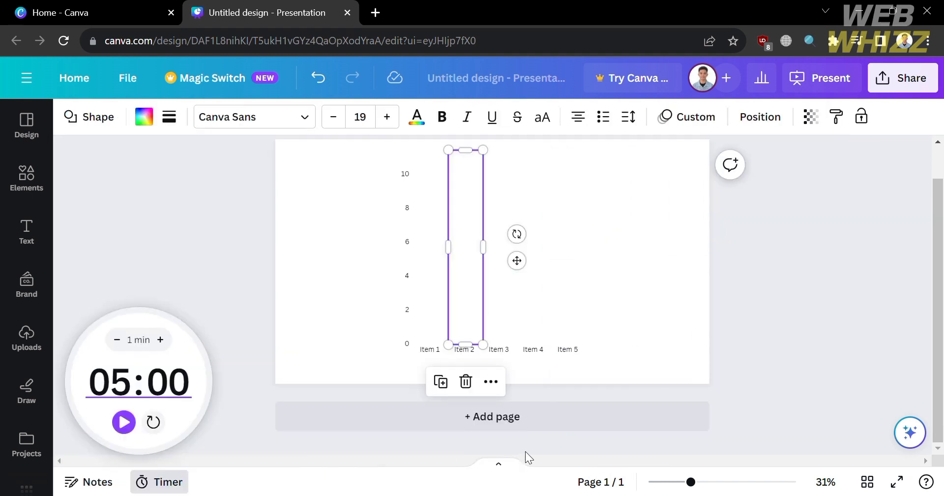
pyautogui.click(397, 309)
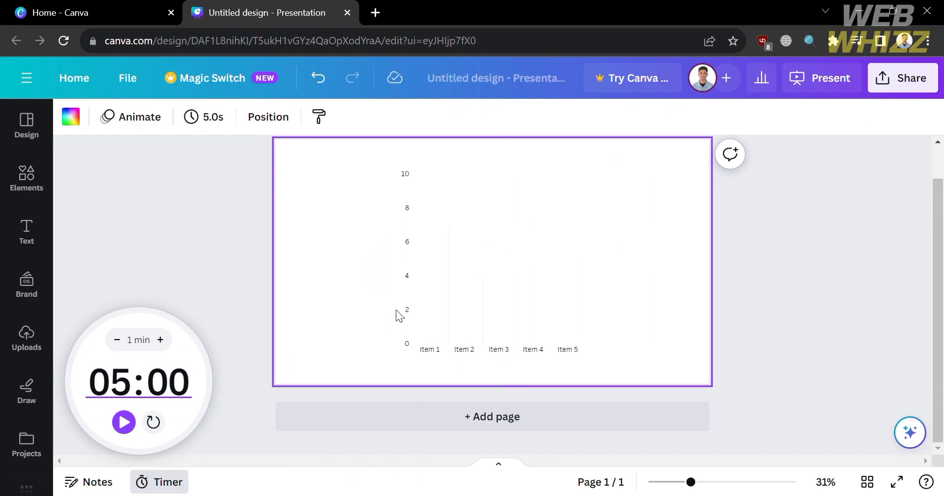
pyautogui.click(317, 302)
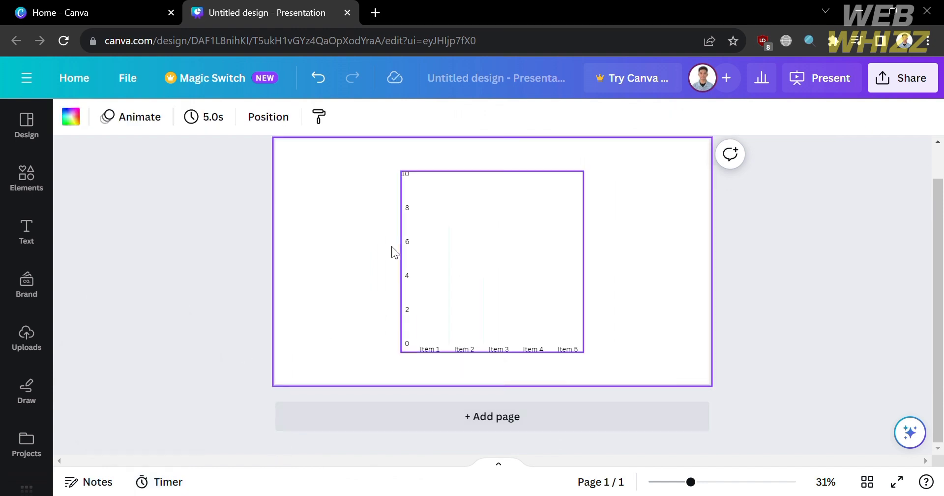
# Step: Add a second page to the presentation and paste a copy of the bar chart onto it
pyautogui.click(452, 422)
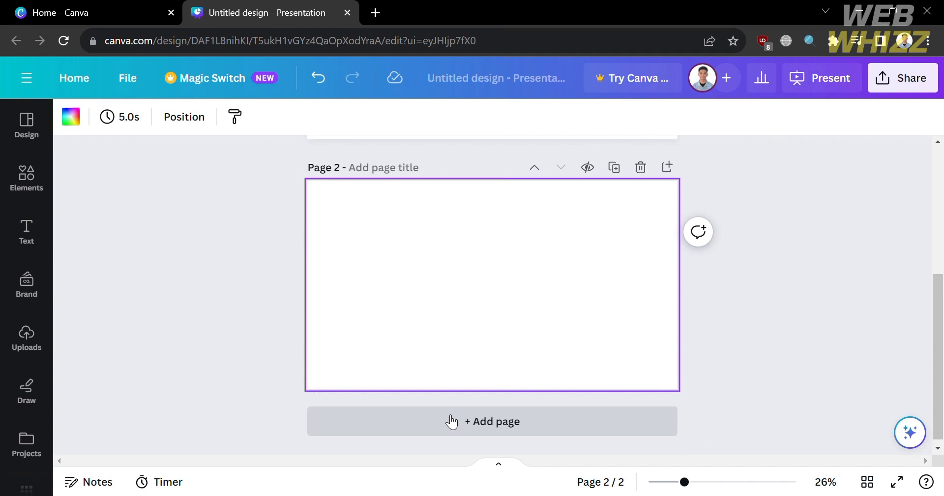
pyautogui.scroll(-3, 452, 422)
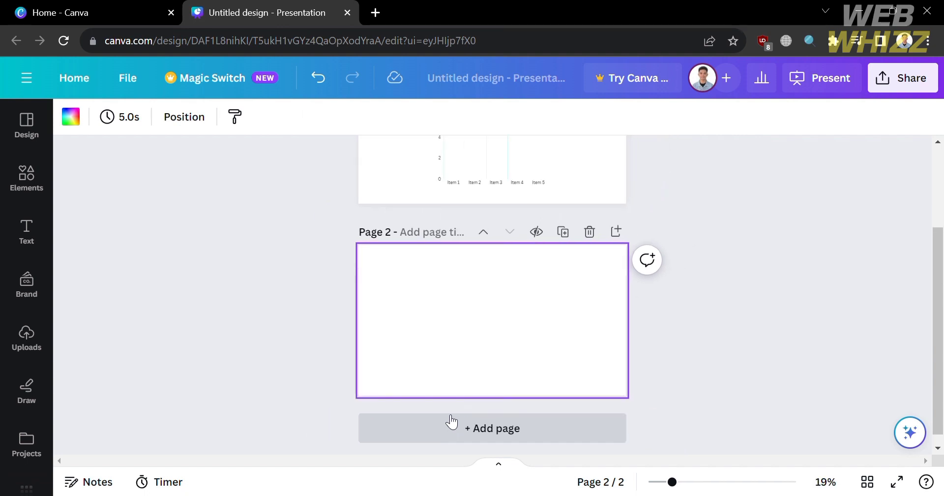
pyautogui.hotkey('ctrl', 'v')
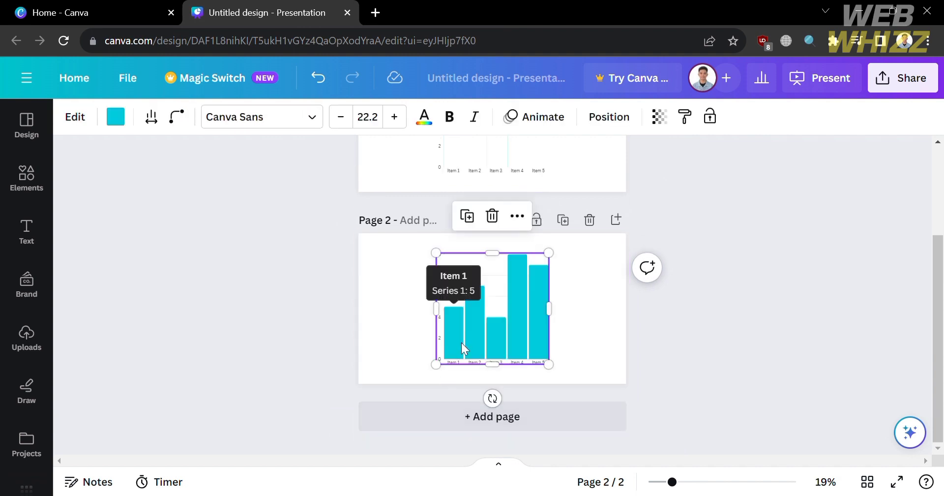
# Step: Change the chart type of the bar chart on page 2 to Donut chart
pyautogui.doubleClick(479, 334)
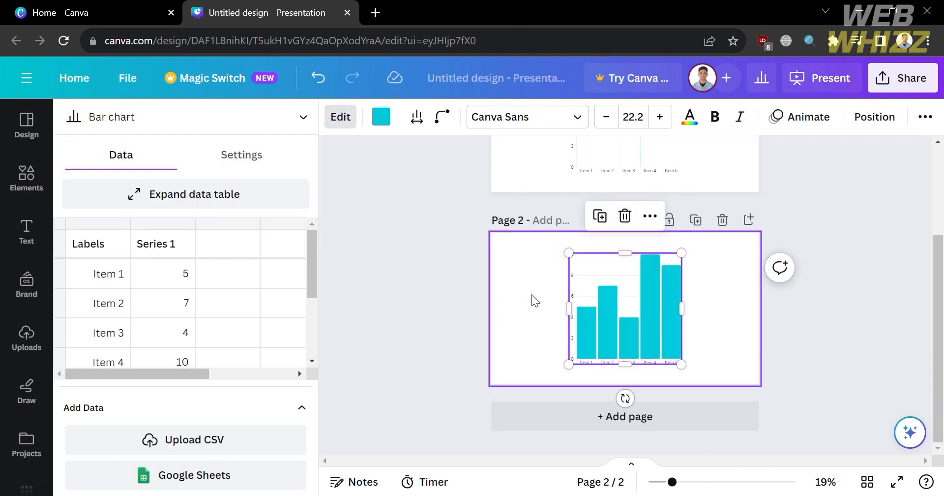
pyautogui.click(234, 129)
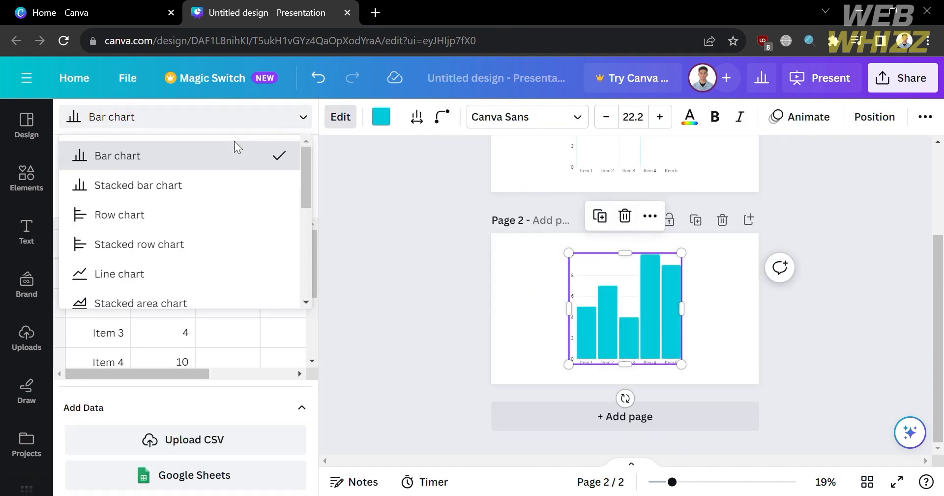
pyautogui.scroll(-5, 231, 248)
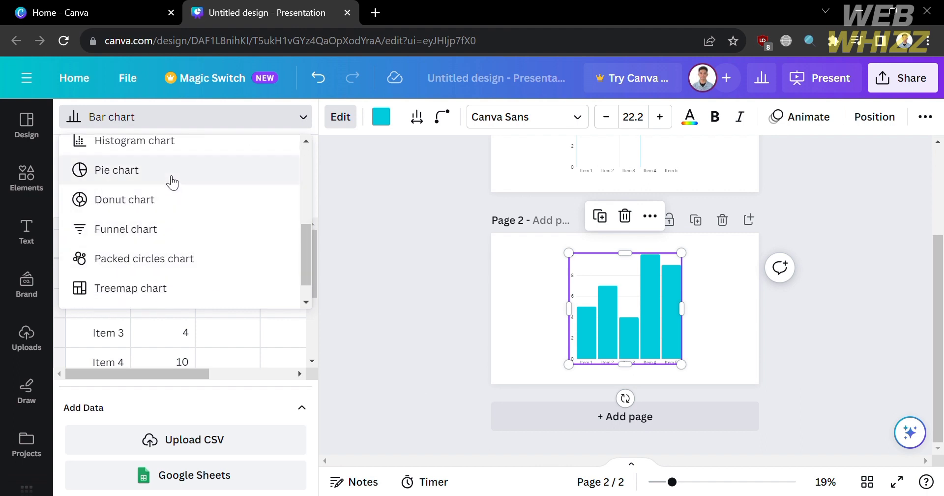
pyautogui.click(170, 199)
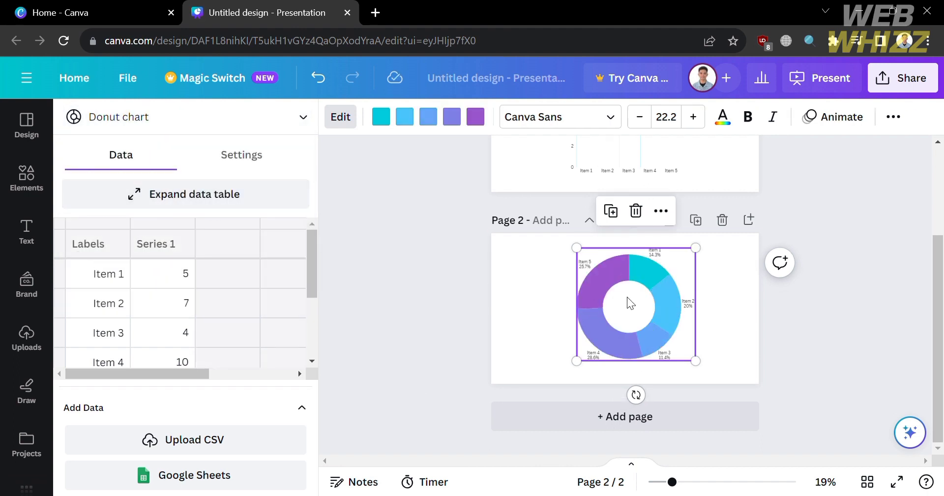
pyautogui.click(711, 325)
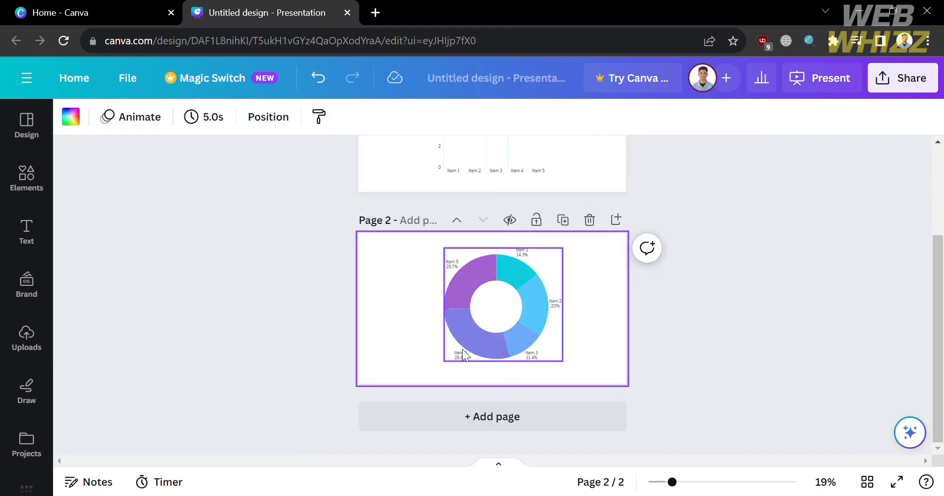
# Step: Apply the Tectonic element animation to the donut chart on page 2
pyautogui.click(590, 295)
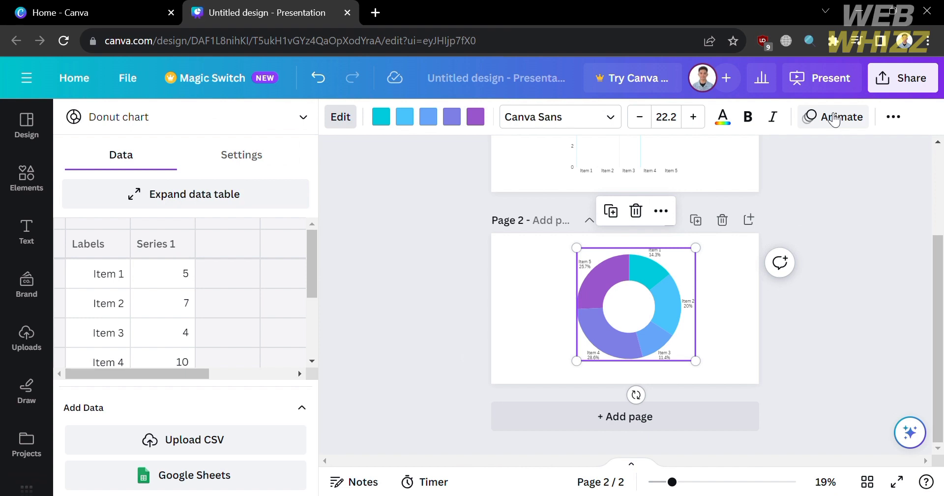
pyautogui.click(834, 120)
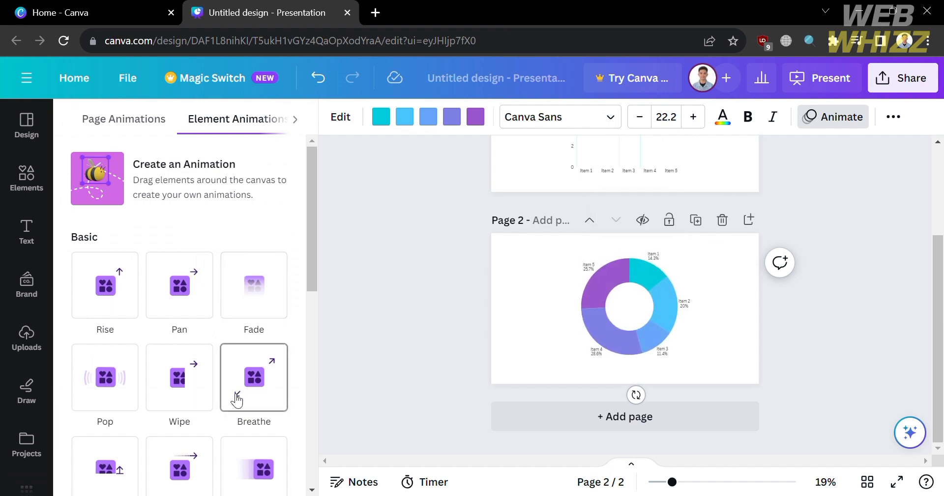
pyautogui.scroll(-2, 234, 484)
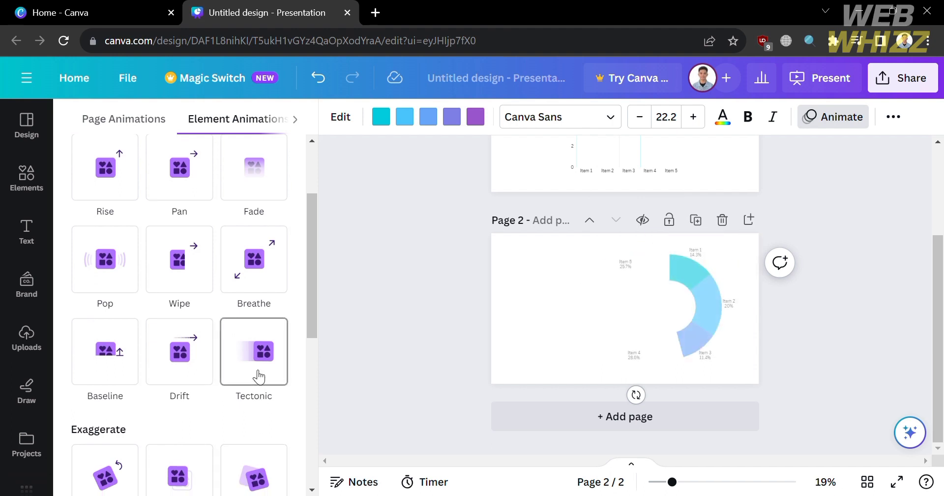
pyautogui.click(259, 376)
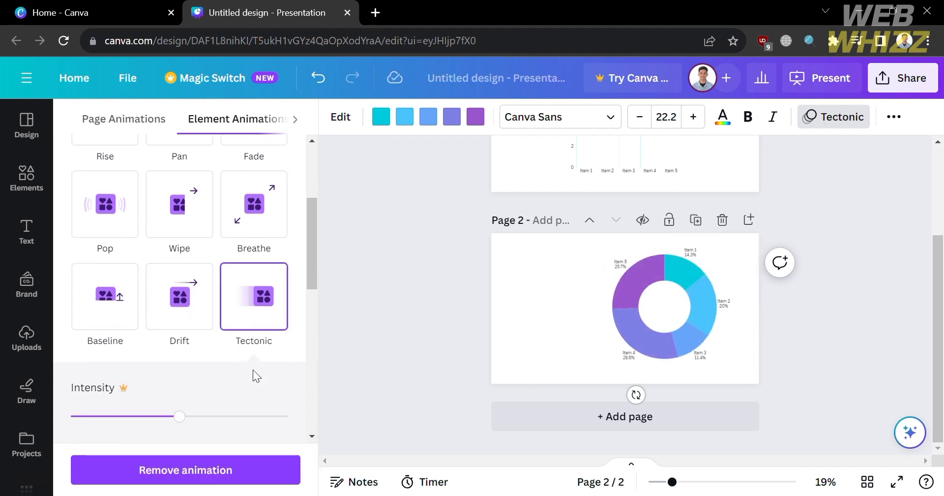
# Step: Raise the path animation speed of page 1's white rectangle over the Item 3 bar to about 70% of the range
pyautogui.scroll(3, 631, 274)
pyautogui.click(630, 274)
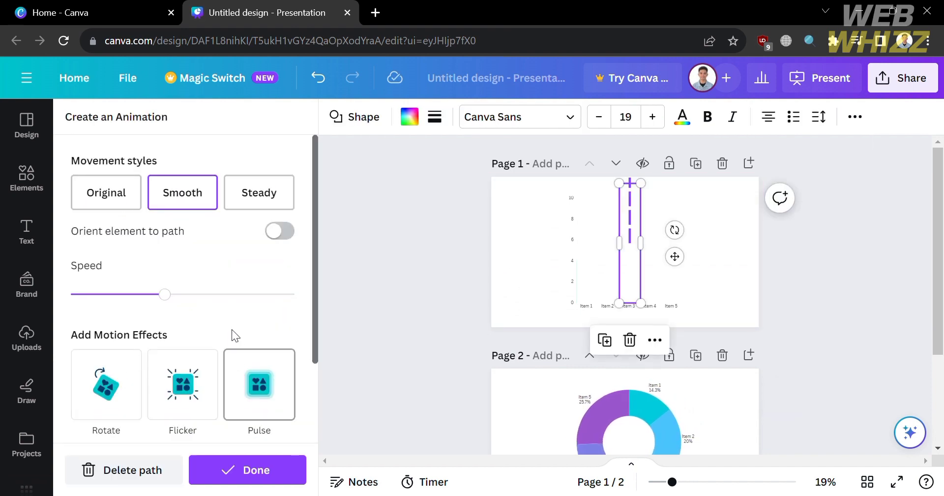
pyautogui.click(233, 295)
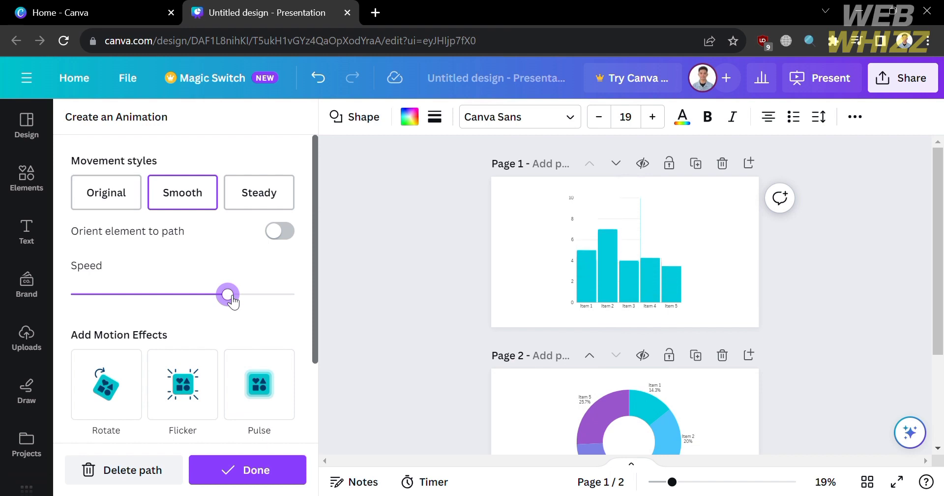
pyautogui.click(660, 248)
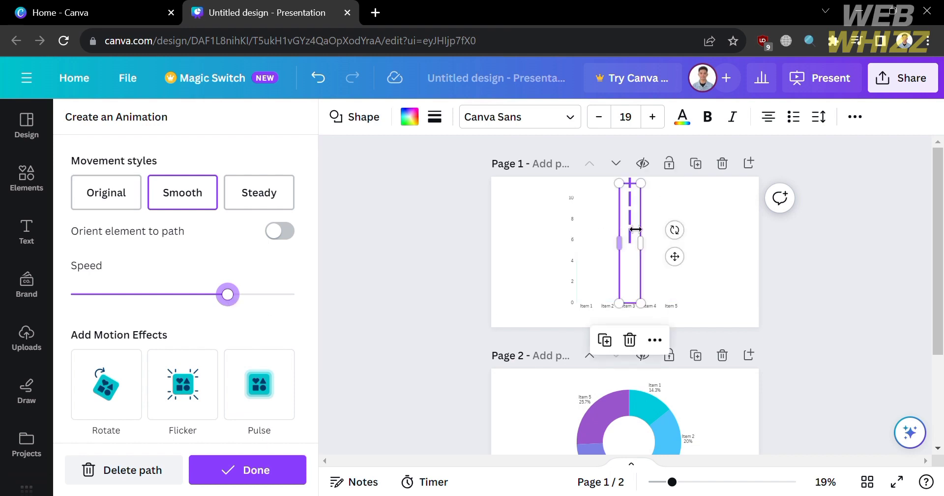
pyautogui.click(520, 306)
pyautogui.scroll(-3, 519, 306)
pyautogui.click(592, 329)
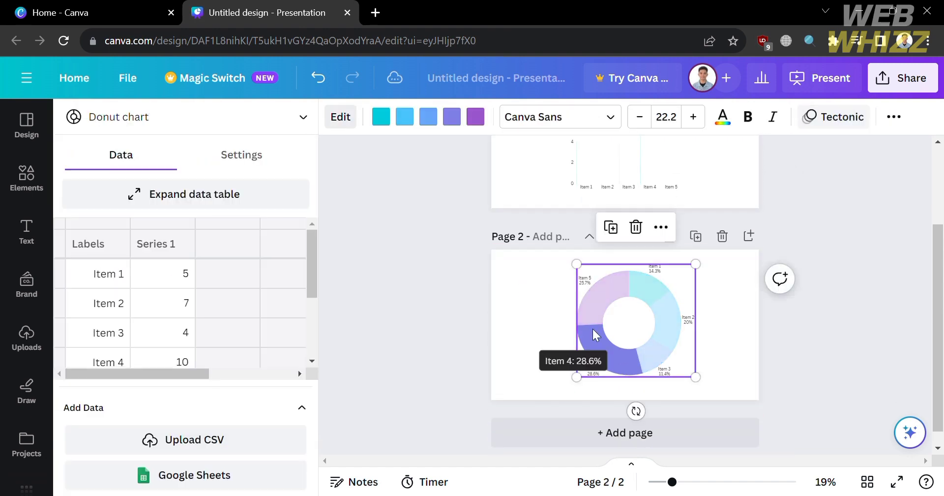
pyautogui.click(563, 328)
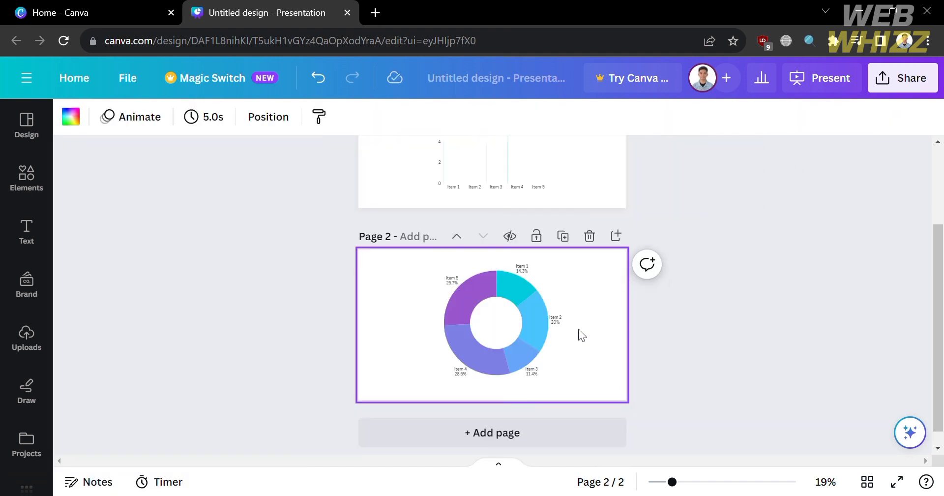
pyautogui.click(518, 330)
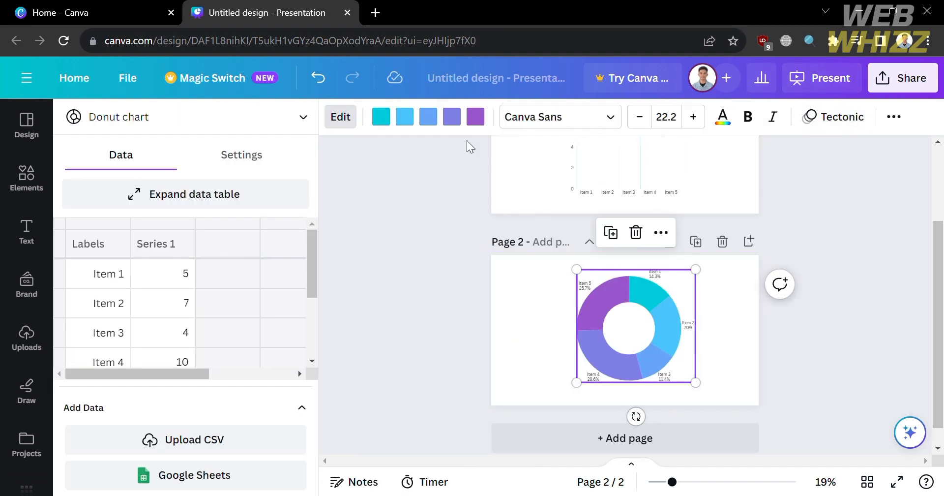
pyautogui.moveTo(602, 293)
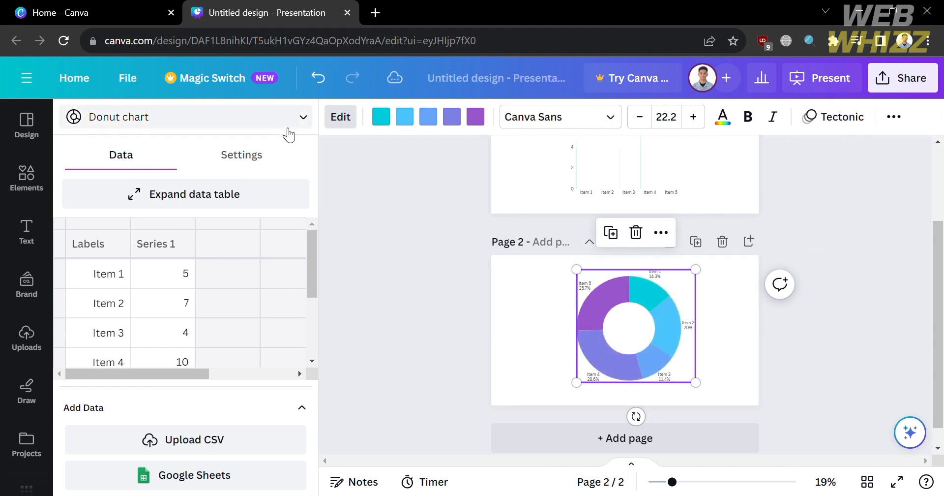
pyautogui.click(800, 366)
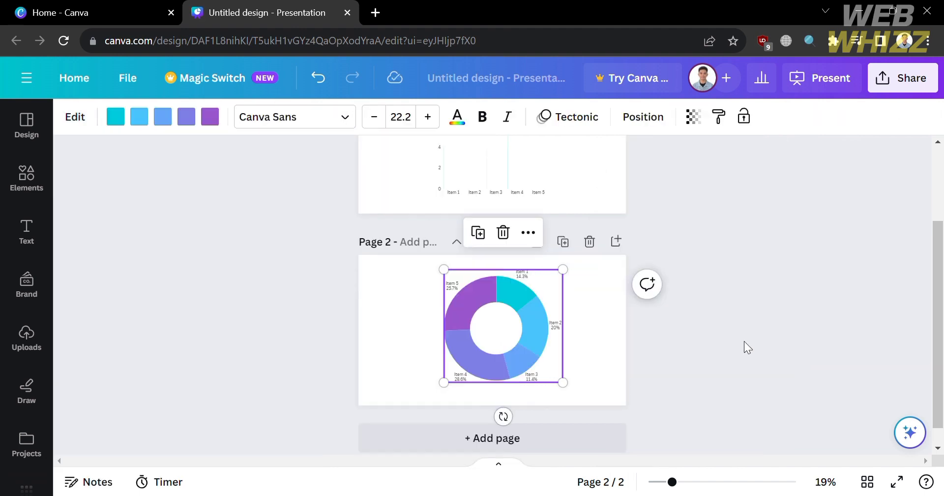
# Step: Apply the Party combination as the page animation of page 2 with the donut chart
pyautogui.click(612, 324)
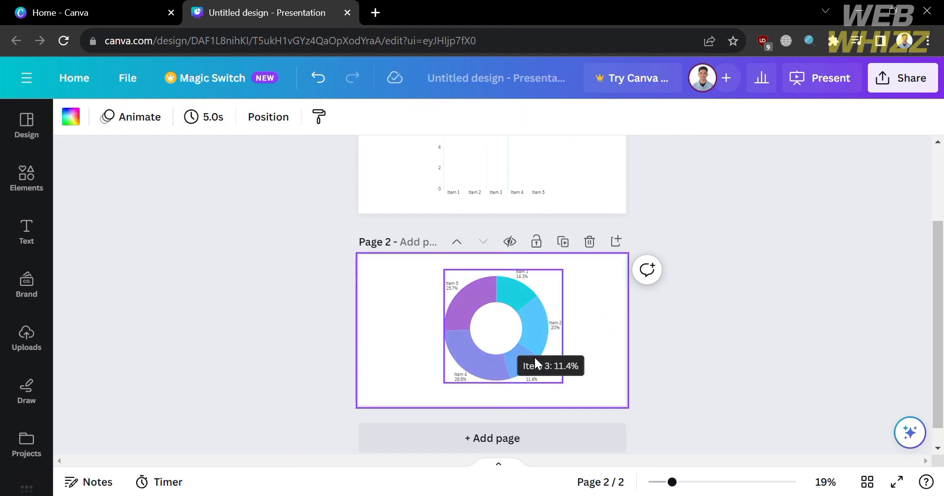
pyautogui.scroll(1, 535, 357)
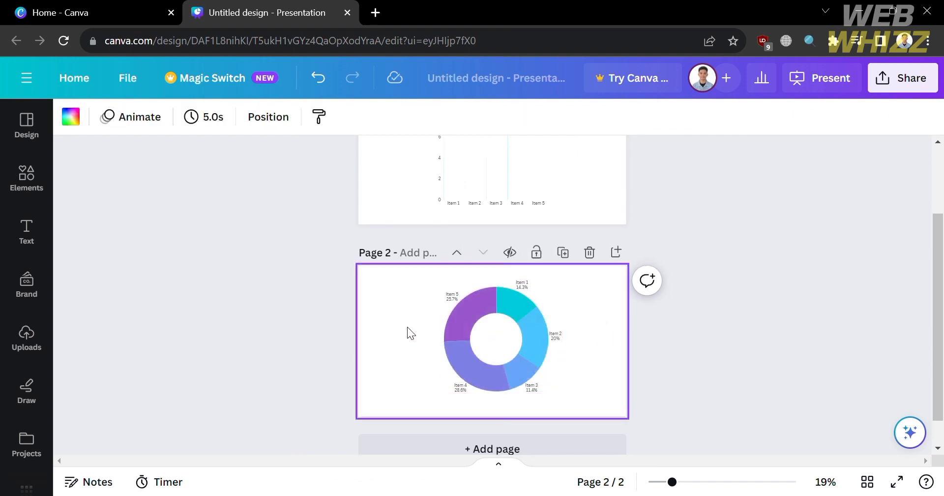
pyautogui.click(133, 116)
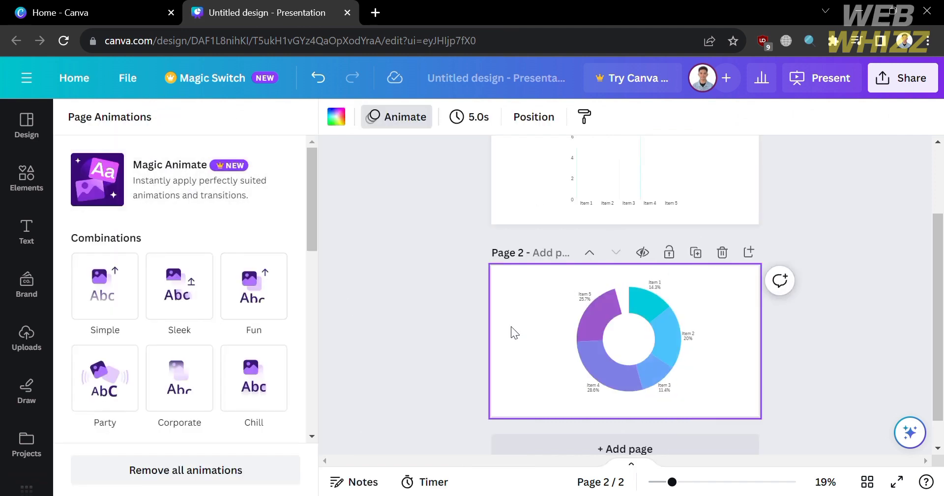
pyautogui.click(229, 306)
pyautogui.click(243, 366)
pyautogui.click(181, 390)
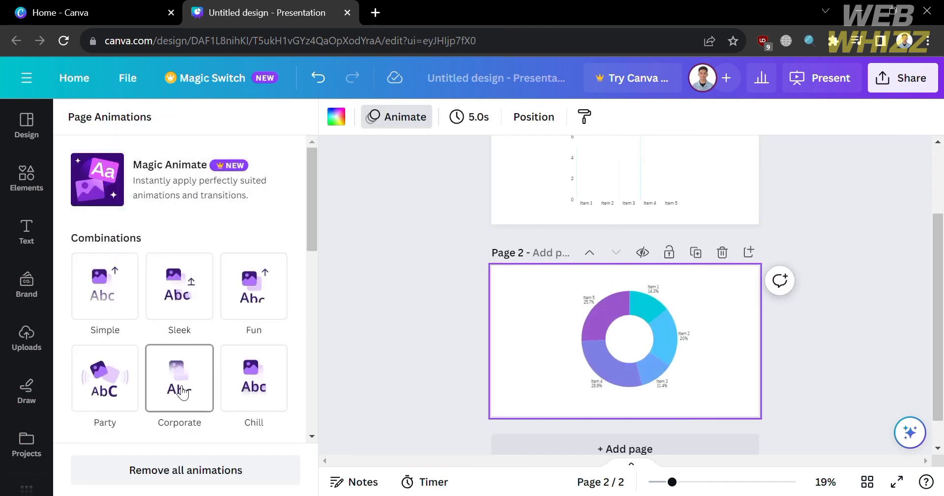
pyautogui.click(103, 382)
pyautogui.scroll(-2, 98, 384)
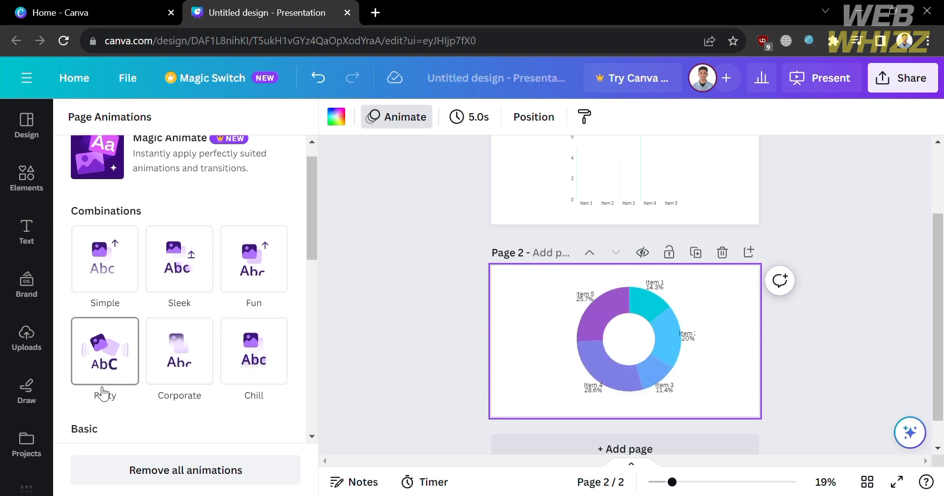
pyautogui.click(102, 361)
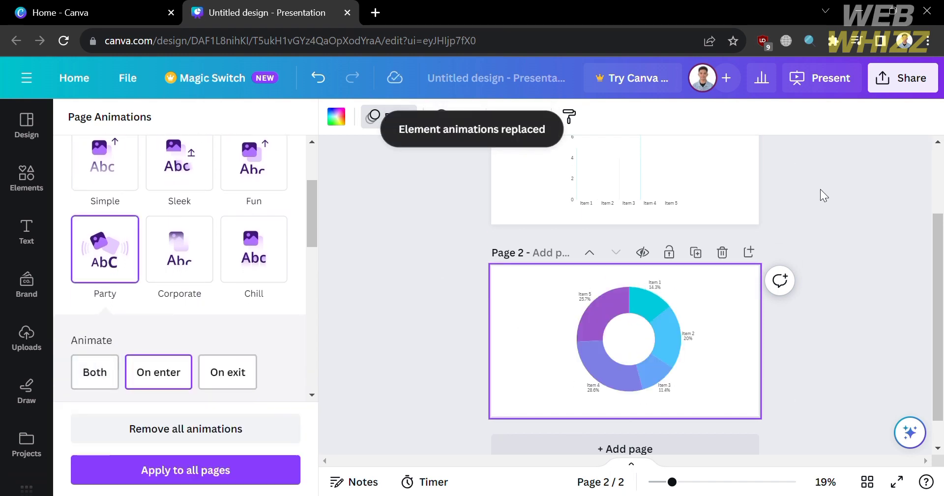
# Step: Open the download settings for the presentation from its sharing options
pyautogui.scroll(-1, 802, 315)
pyautogui.scroll(3, 801, 316)
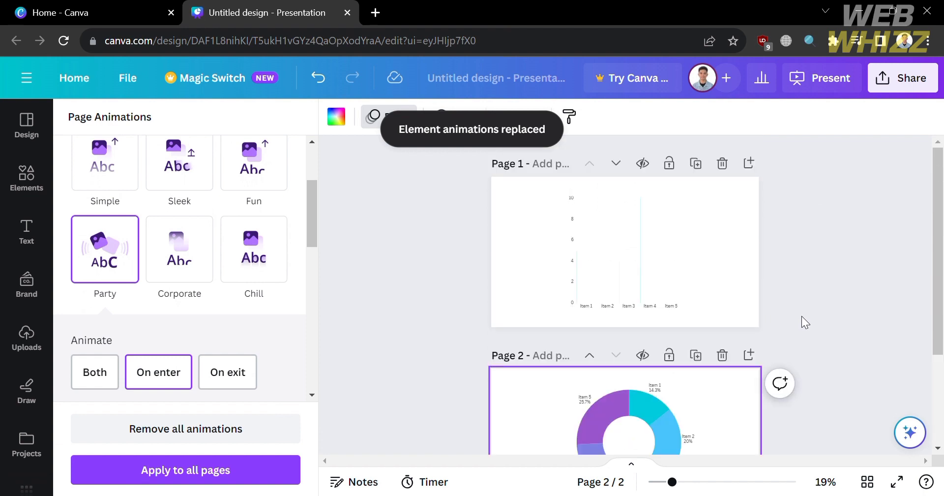
pyautogui.click(934, 80)
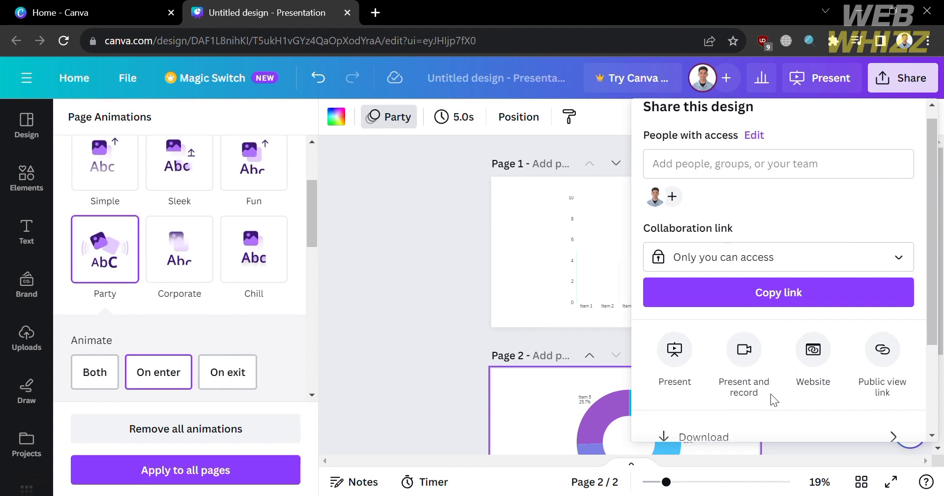
pyautogui.scroll(-3, 774, 399)
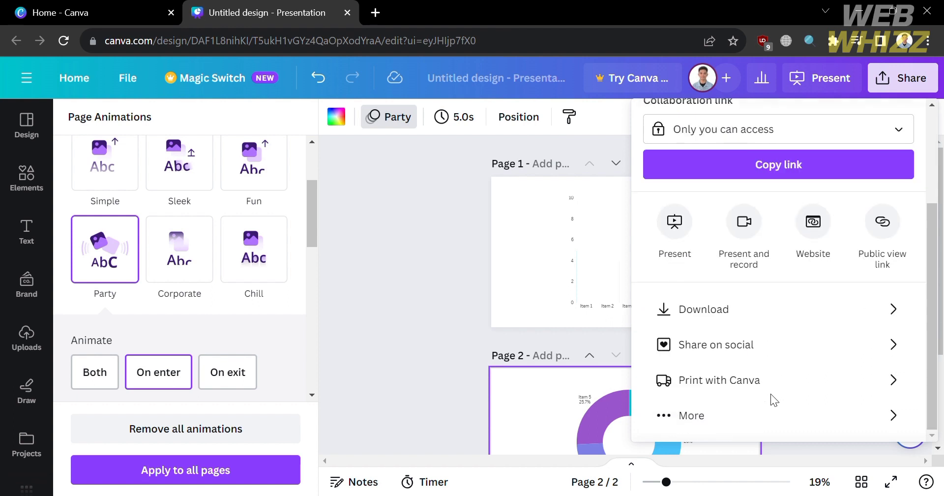
pyautogui.click(905, 314)
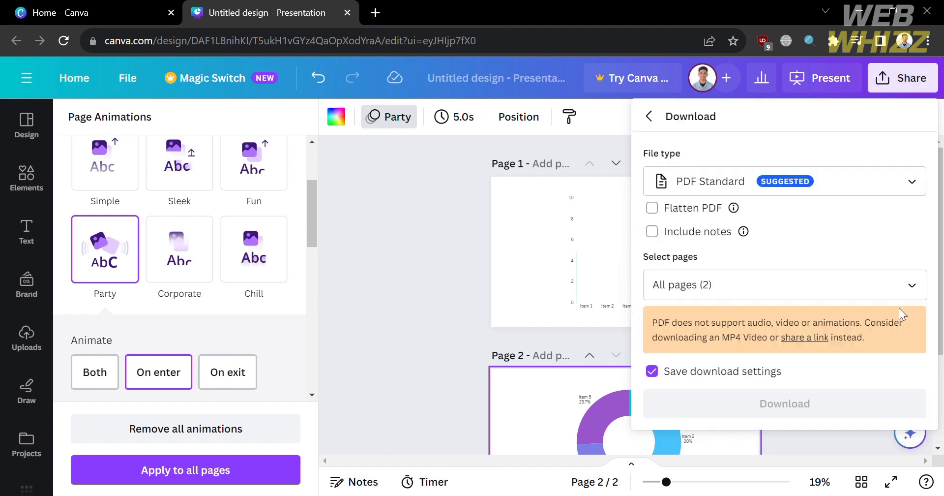